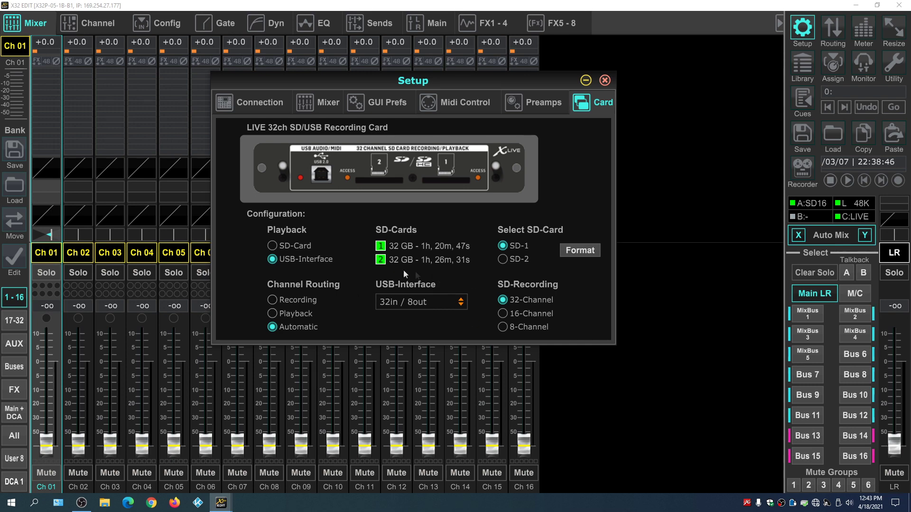
# Leave the setup and, in the card output routing, feed Outputs 1-8 from Card 1-8.
pyautogui.click(605, 80)
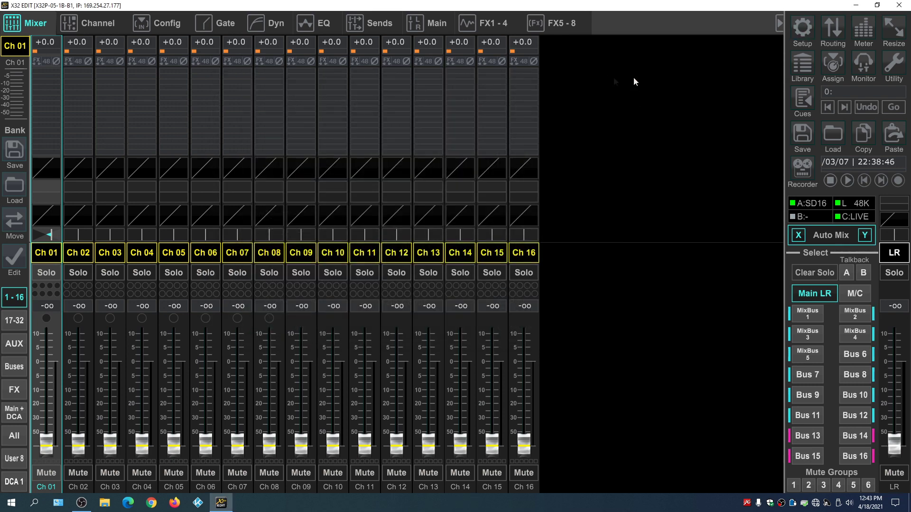
pyautogui.click(823, 30)
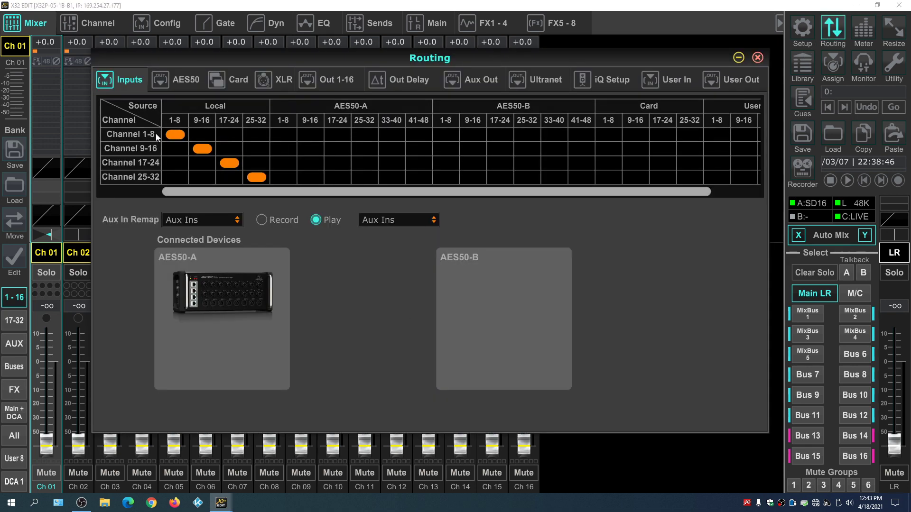
pyautogui.click(233, 78)
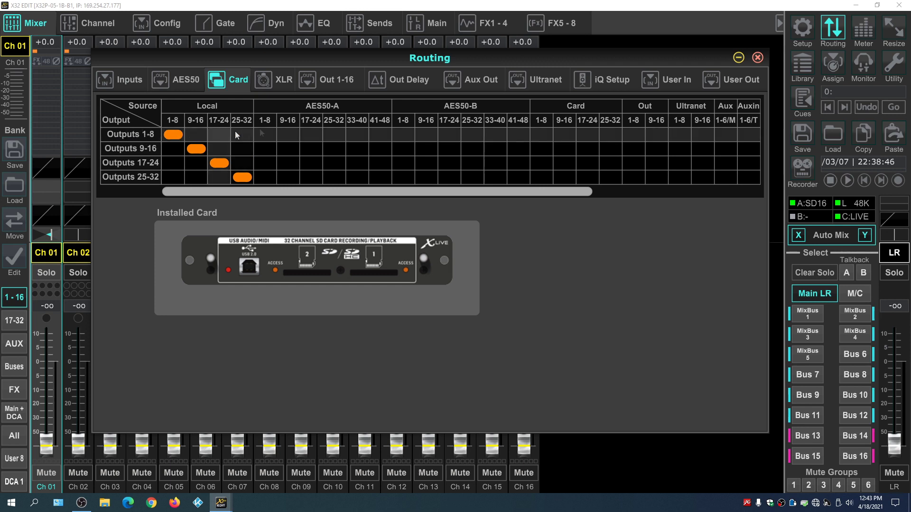
pyautogui.click(542, 135)
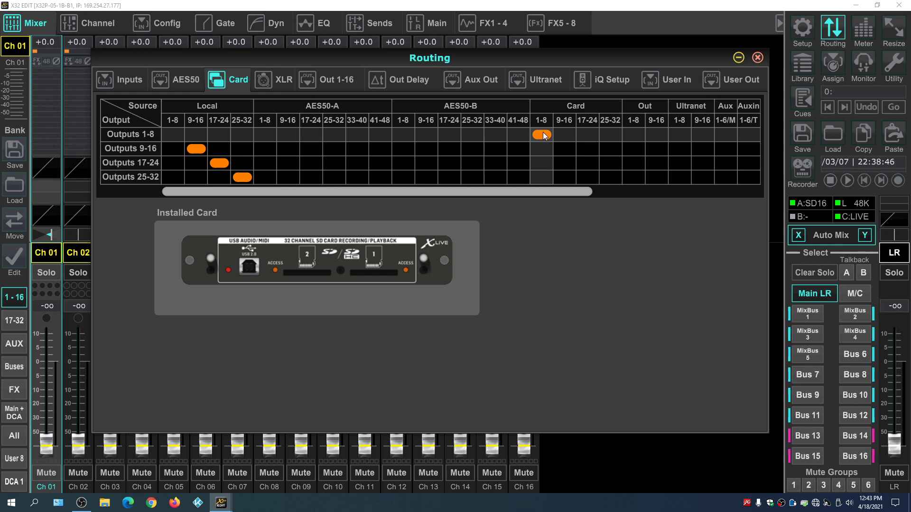
# Route input Channel 1-8 from Card 1-8, switch the input routing from Play to Record, and close the routing window.
pyautogui.click(127, 81)
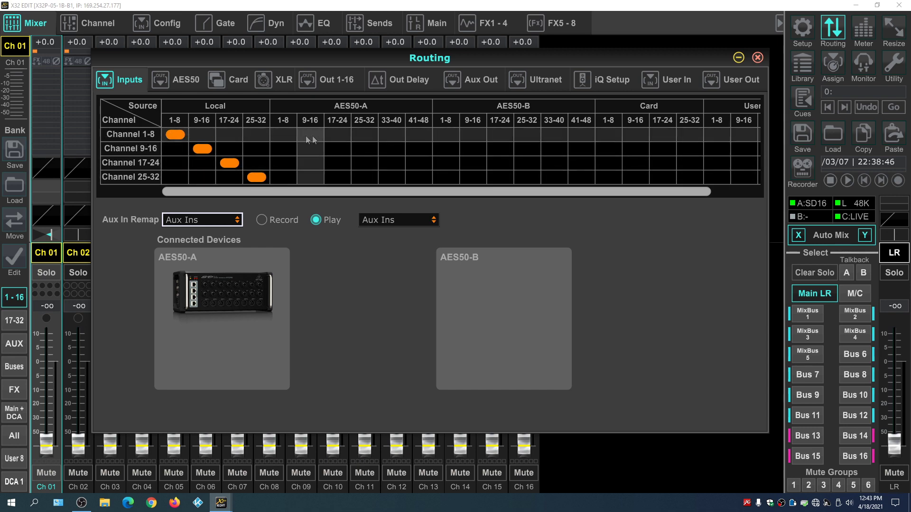
pyautogui.click(609, 135)
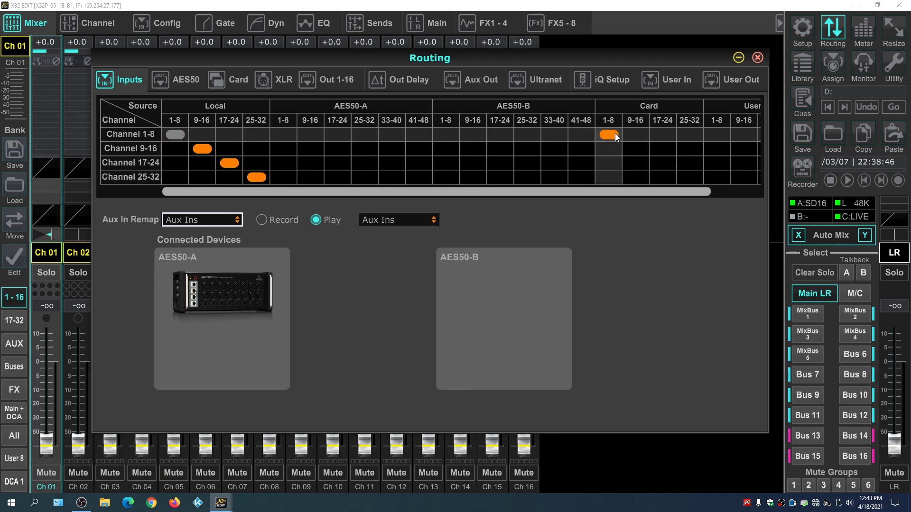
pyautogui.click(268, 224)
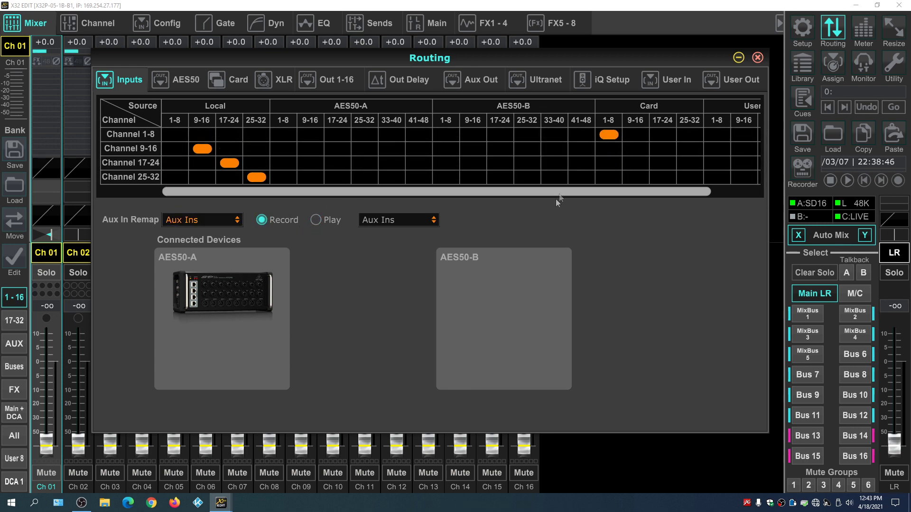
pyautogui.click(757, 58)
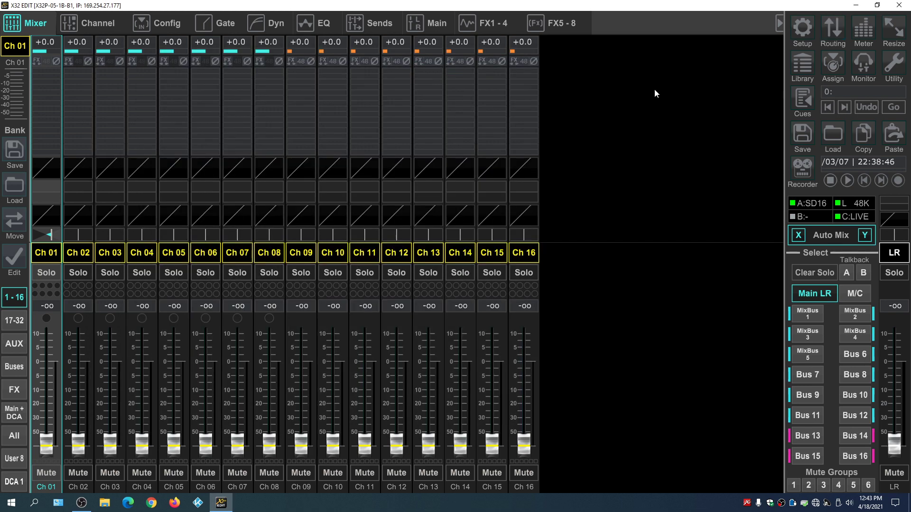
# Select the session 2021/03/07 | 22:38:46 in the Live SD-Recorder and start its playback.
pyautogui.click(799, 167)
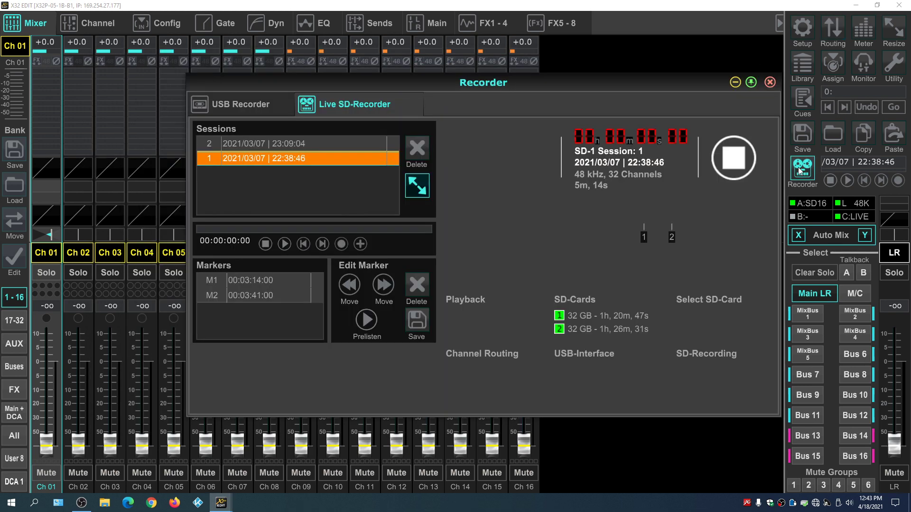
pyautogui.click(251, 146)
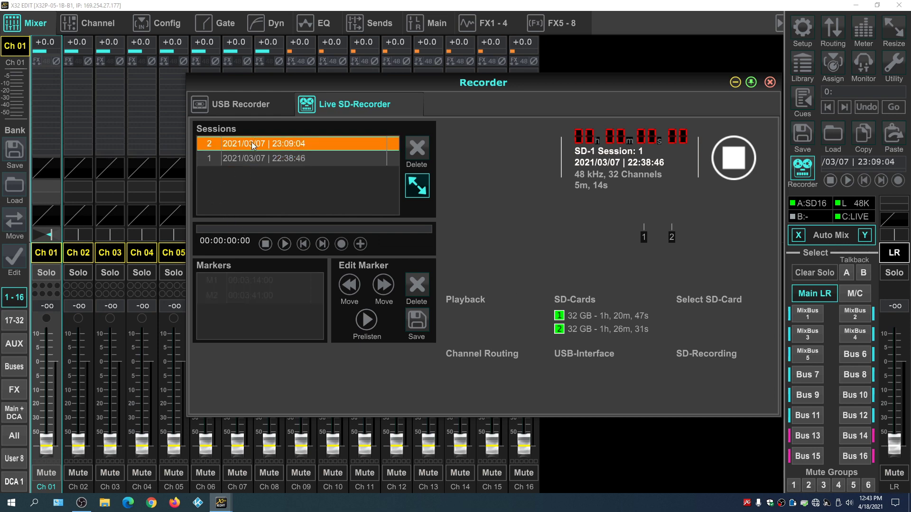
pyautogui.click(249, 158)
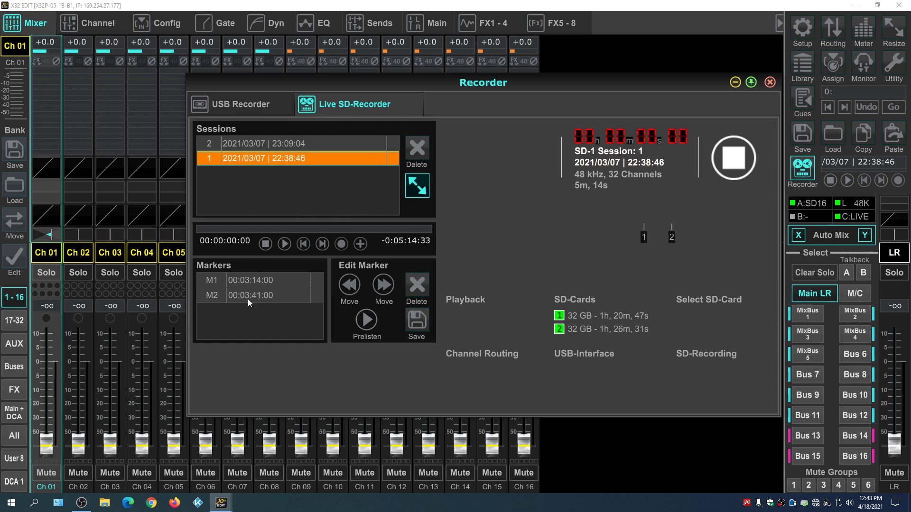
pyautogui.click(285, 244)
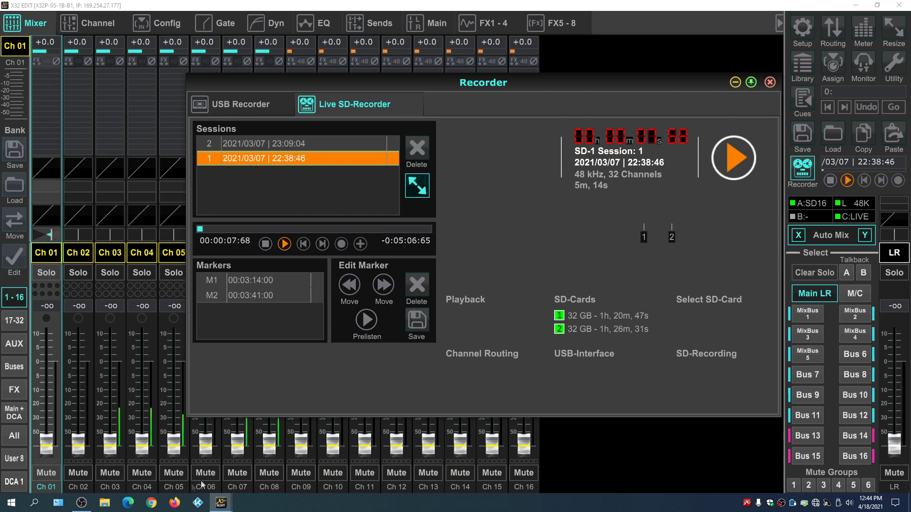
# Raise the Ch 03, Ch 04 and Ch 05 faders to about -8.7, -9.0 and -10.7 dB, and close the recorder window.
pyautogui.moveTo(110, 445); pyautogui.dragTo(122, 332)
pyautogui.moveTo(142, 444); pyautogui.dragTo(160, 327)
pyautogui.moveTo(175, 445); pyautogui.dragTo(174, 321)
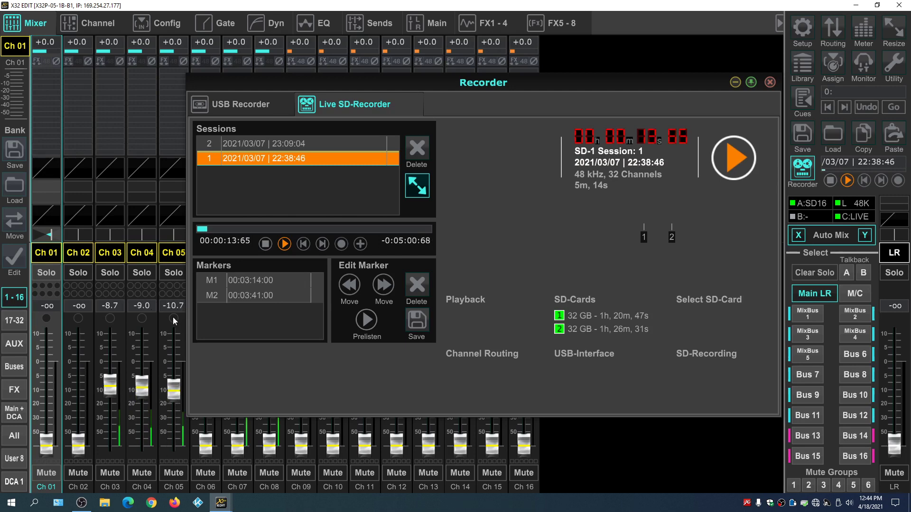
pyautogui.click(770, 82)
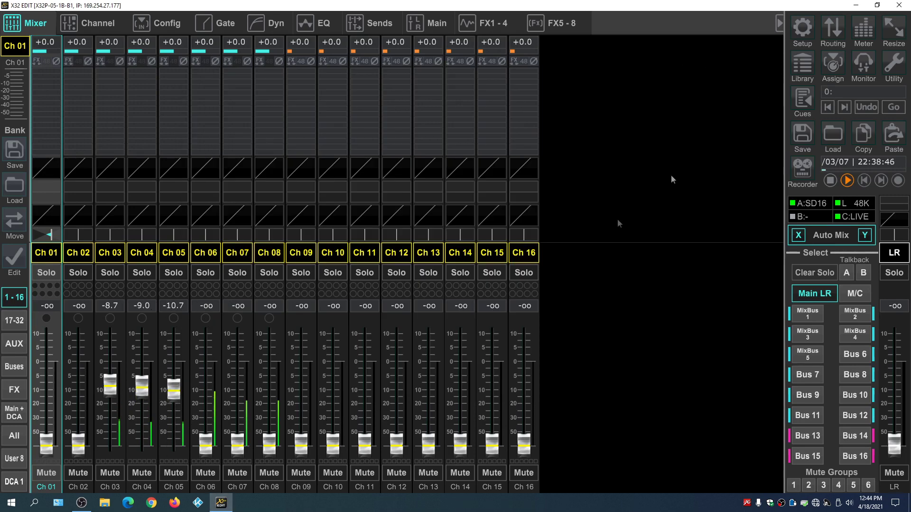
# Raise the Ch 06, 07, 08, 01 and 02 faders to about -9.6, -7.4, -10.7, -8.0 and -12.6 dB respectively.
pyautogui.moveTo(206, 444); pyautogui.dragTo(210, 408)
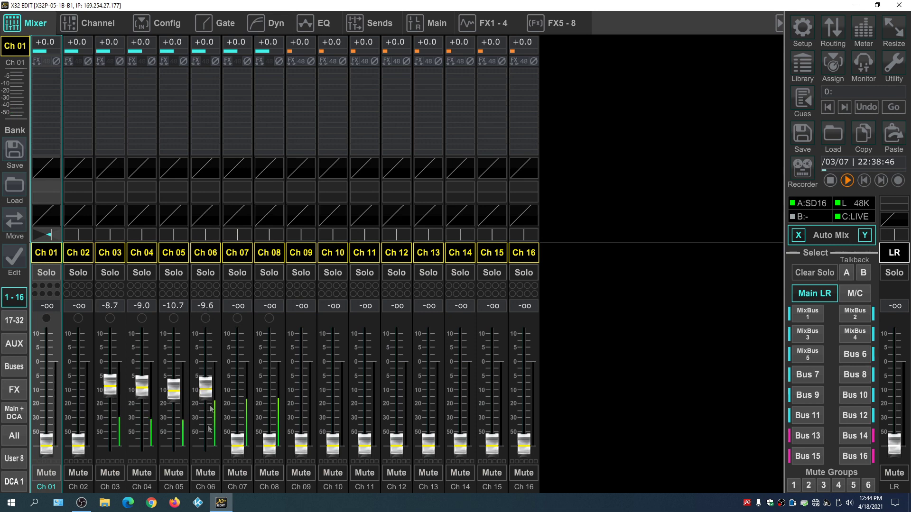
pyautogui.moveTo(238, 445); pyautogui.dragTo(228, 291)
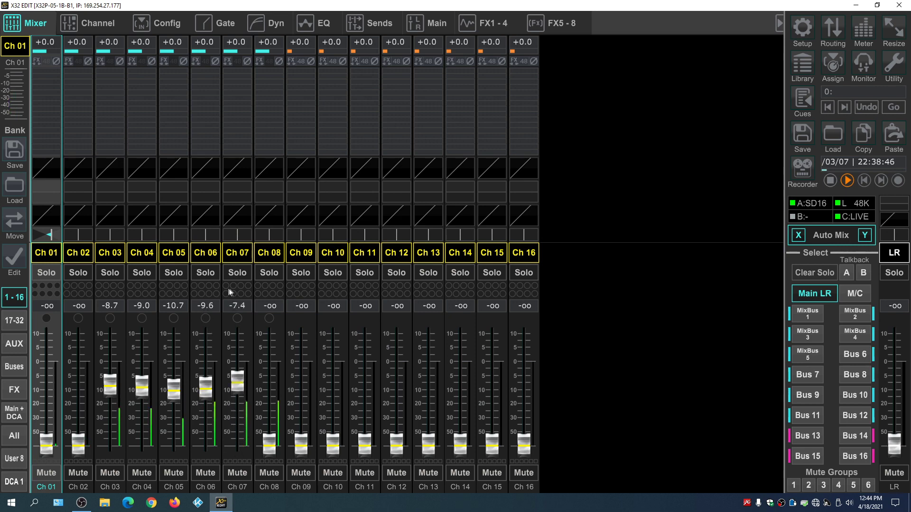
pyautogui.moveTo(269, 444); pyautogui.dragTo(269, 390)
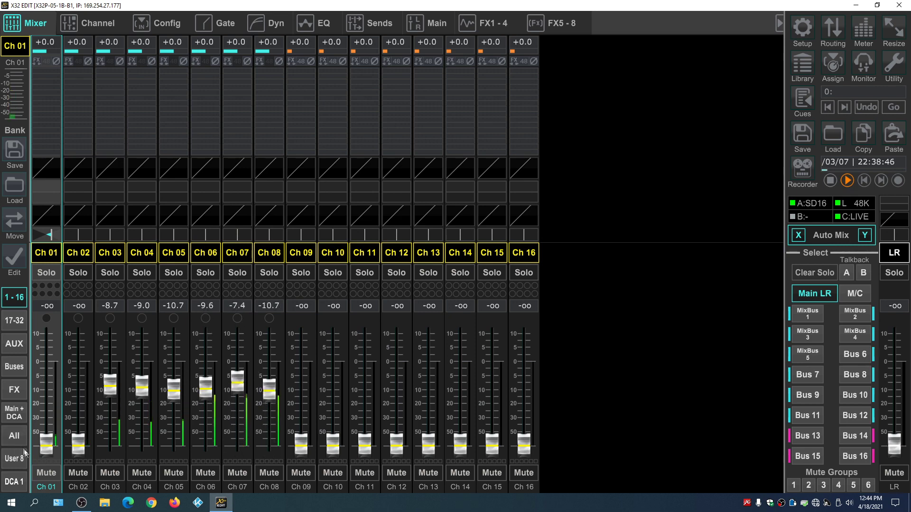
pyautogui.moveTo(46, 445); pyautogui.dragTo(46, 385)
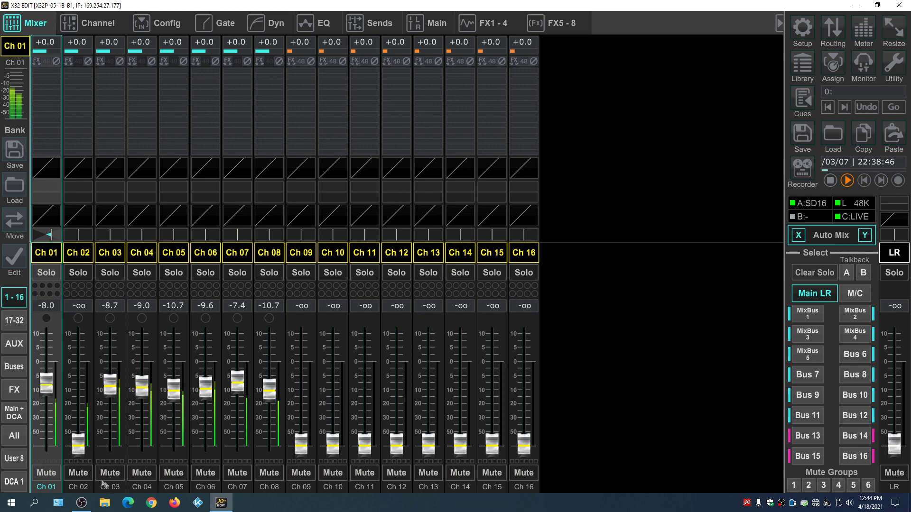
pyautogui.moveTo(78, 445); pyautogui.dragTo(86, 323)
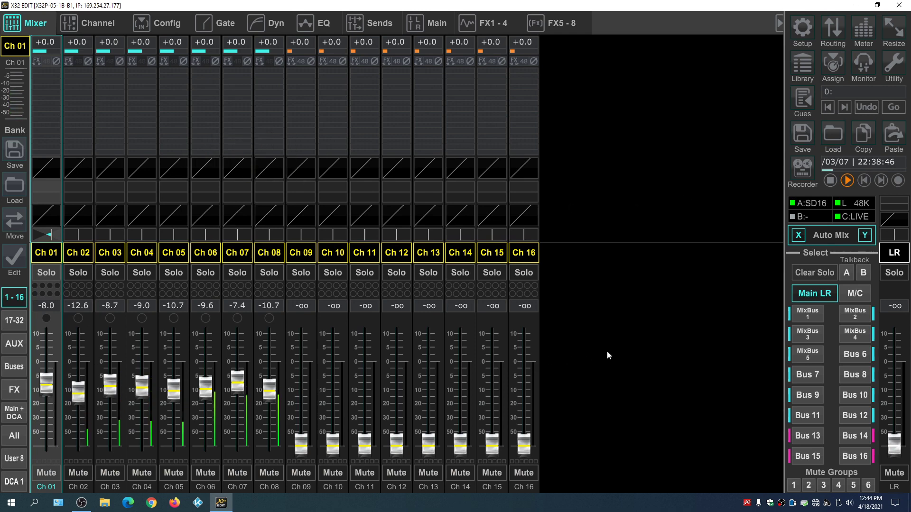
# Bring the faders of channels 1 to 8 up to about 0 dB and set the main LR fader to about -46.7 dB.
pyautogui.moveTo(894, 444); pyautogui.dragTo(898, 401)
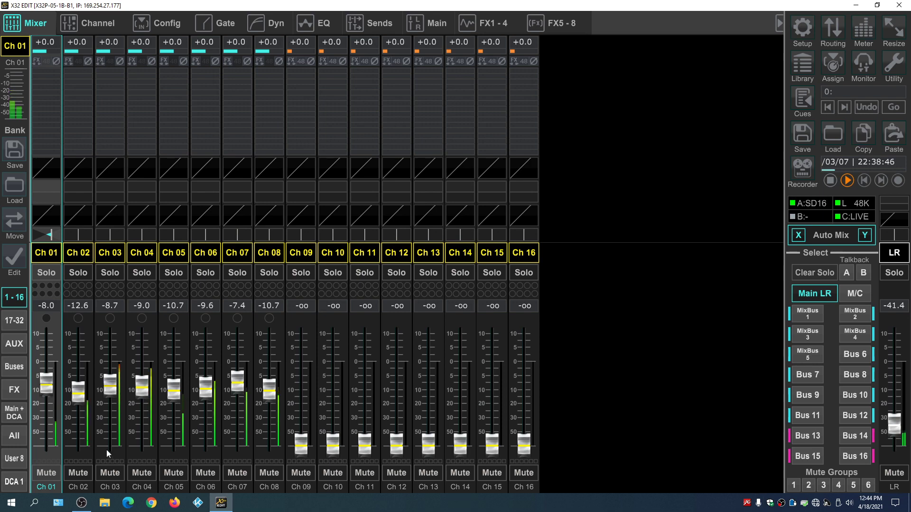
pyautogui.moveTo(268, 391); pyautogui.dragTo(266, 325)
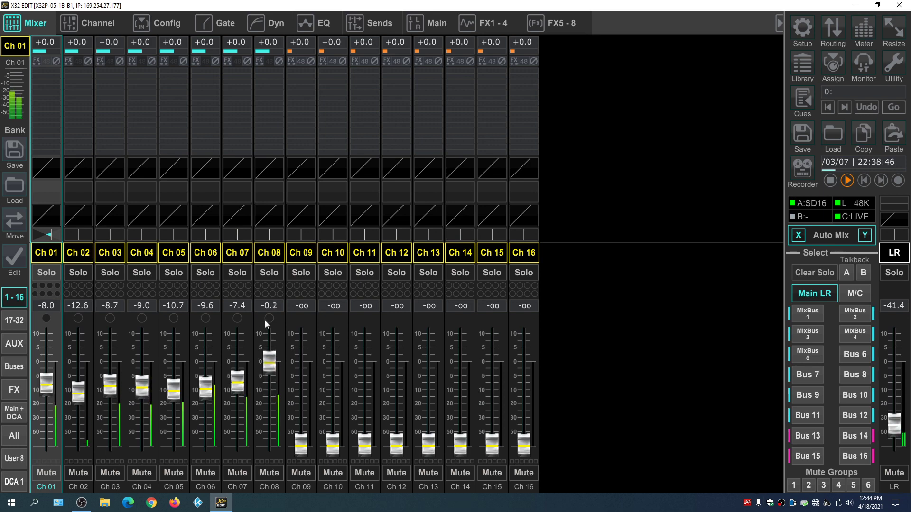
pyautogui.moveTo(234, 384); pyautogui.dragTo(236, 366)
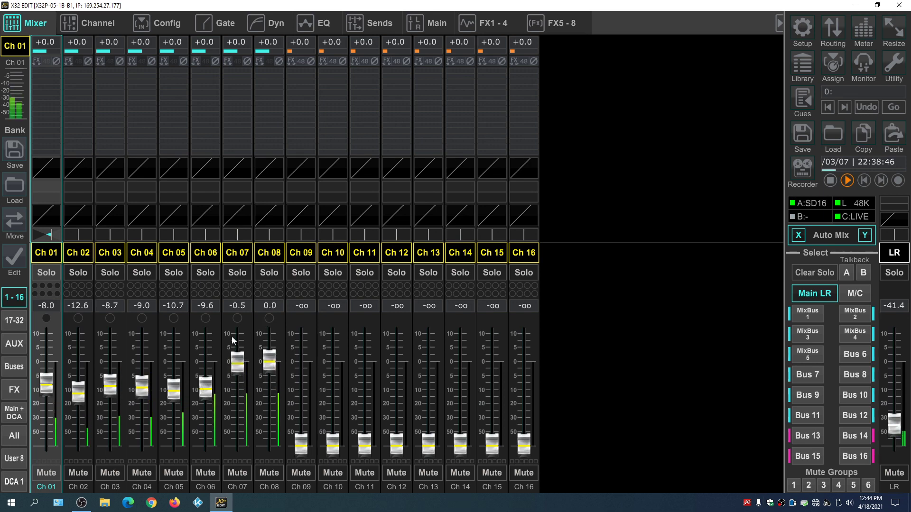
pyautogui.moveTo(897, 432); pyautogui.dragTo(896, 439)
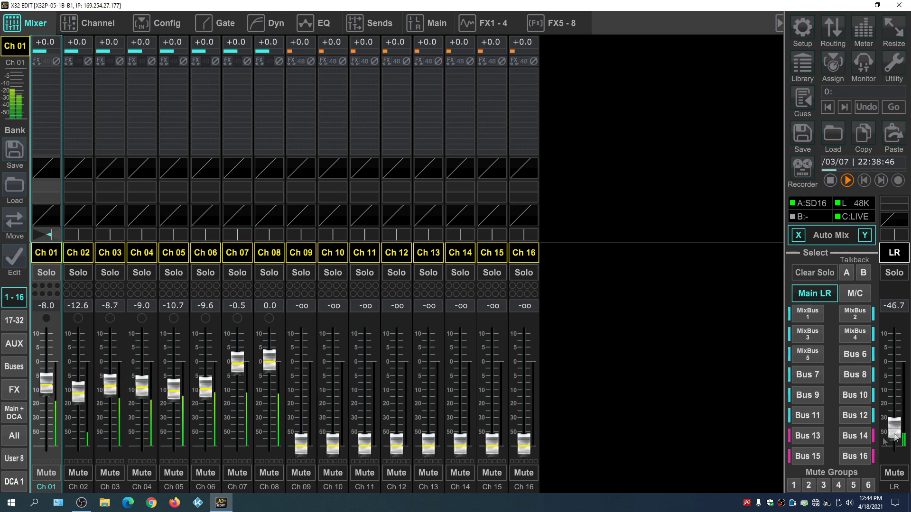
pyautogui.moveTo(206, 390); pyautogui.dragTo(142, 361)
pyautogui.moveTo(110, 387); pyautogui.dragTo(111, 327)
pyautogui.moveTo(78, 393); pyautogui.dragTo(80, 327)
pyautogui.moveTo(46, 385); pyautogui.dragTo(46, 336)
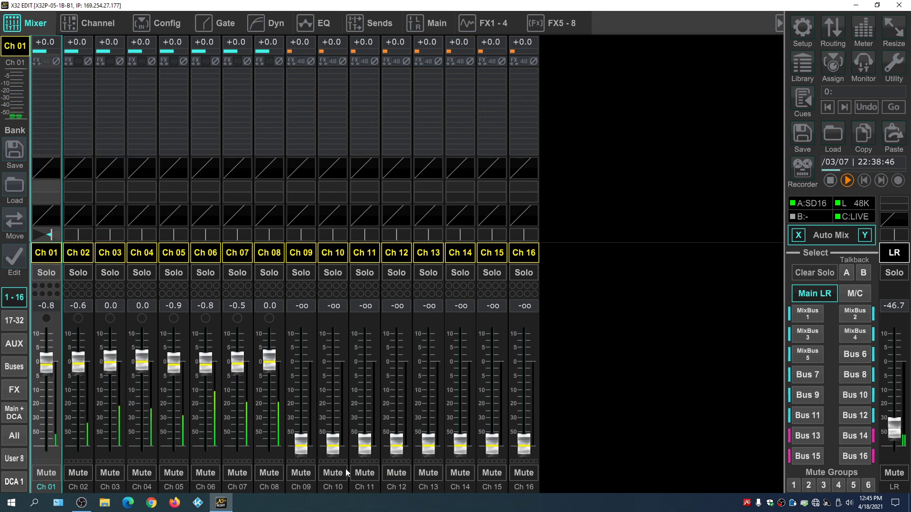
# Solo Ch 01 and Ch 02 one after the other, releasing each solo again.
pyautogui.click(44, 272)
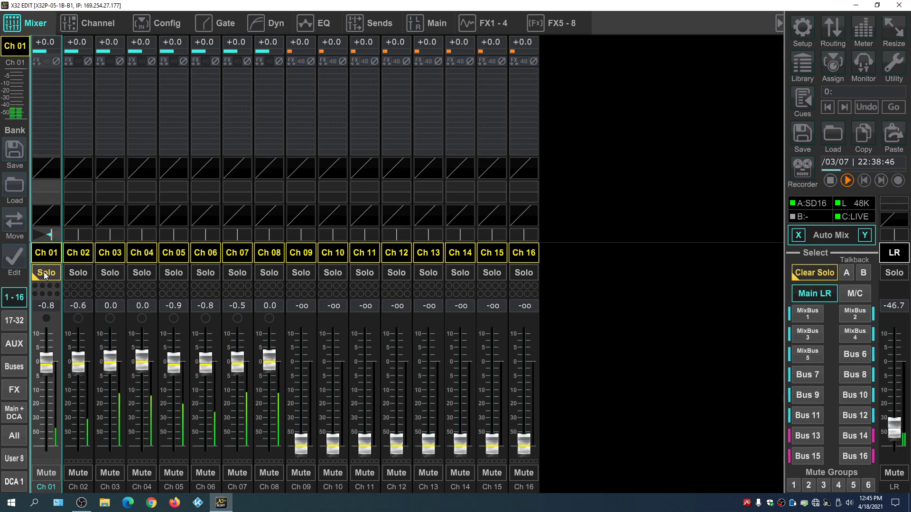
pyautogui.click(44, 272)
pyautogui.click(84, 271)
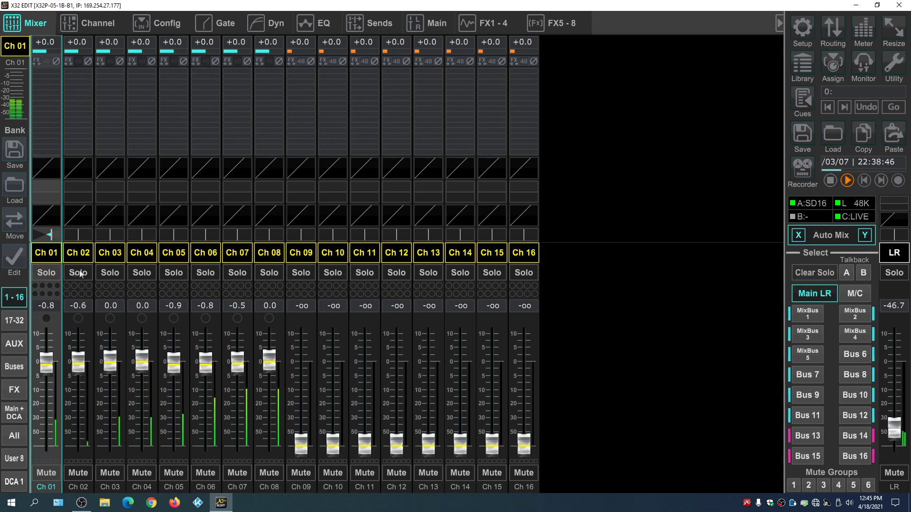
pyautogui.click(83, 271)
# Stop the session playback and pull the main LR fader all the way down.
pyautogui.click(829, 180)
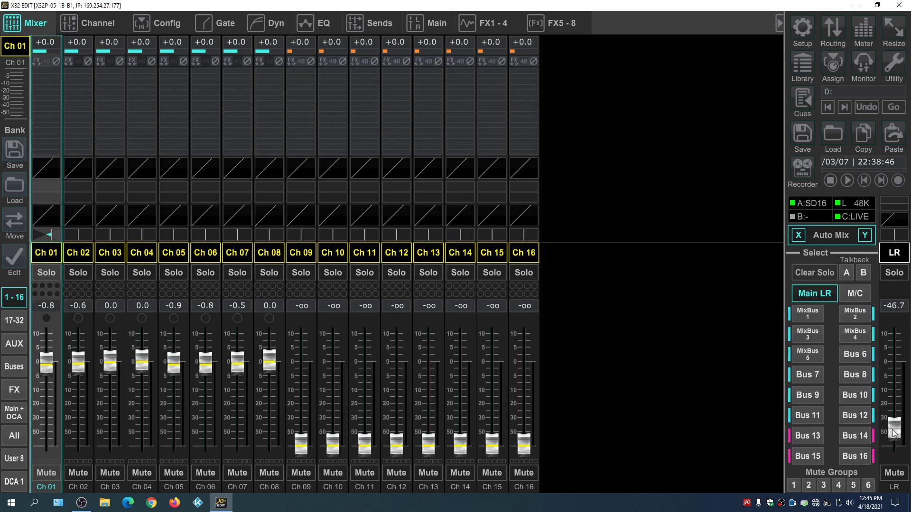
pyautogui.moveTo(895, 433); pyautogui.dragTo(894, 455)
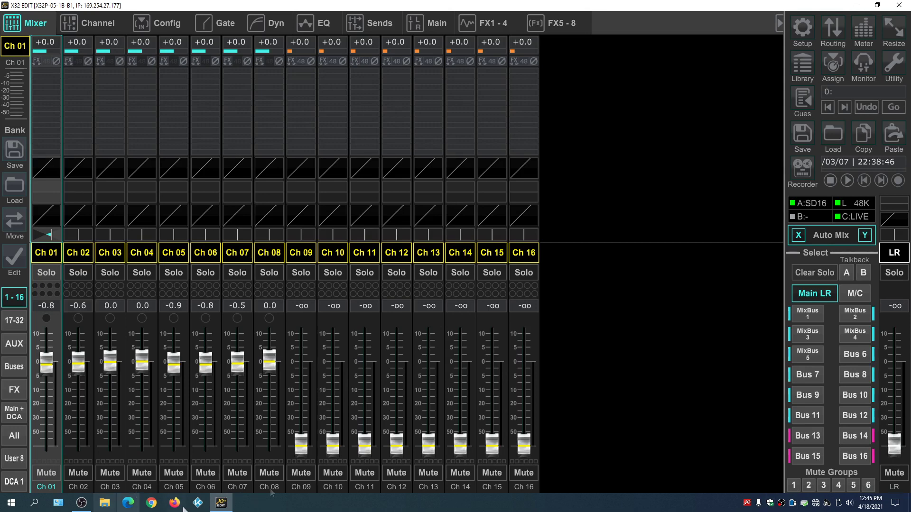
# Switch to the desktop, launch Cakewalk, and create a new empty project.
pyautogui.click(221, 503)
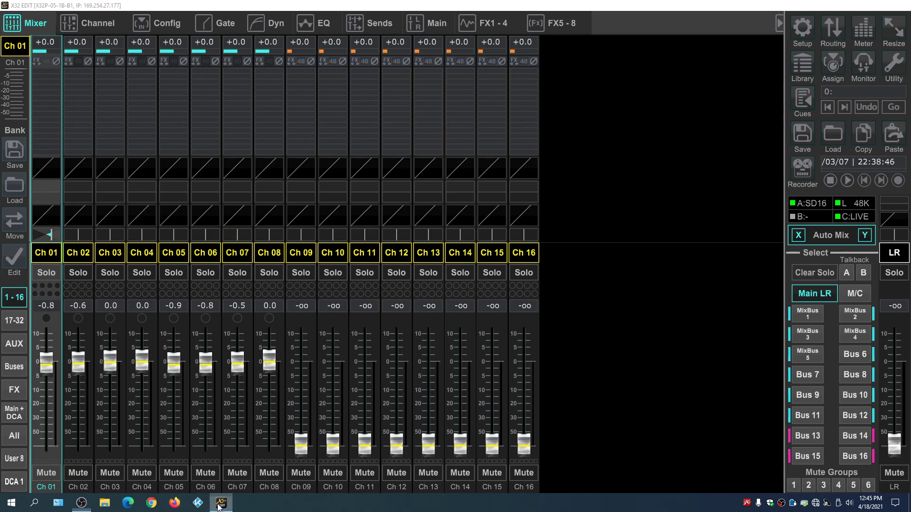
pyautogui.doubleClick(21, 211)
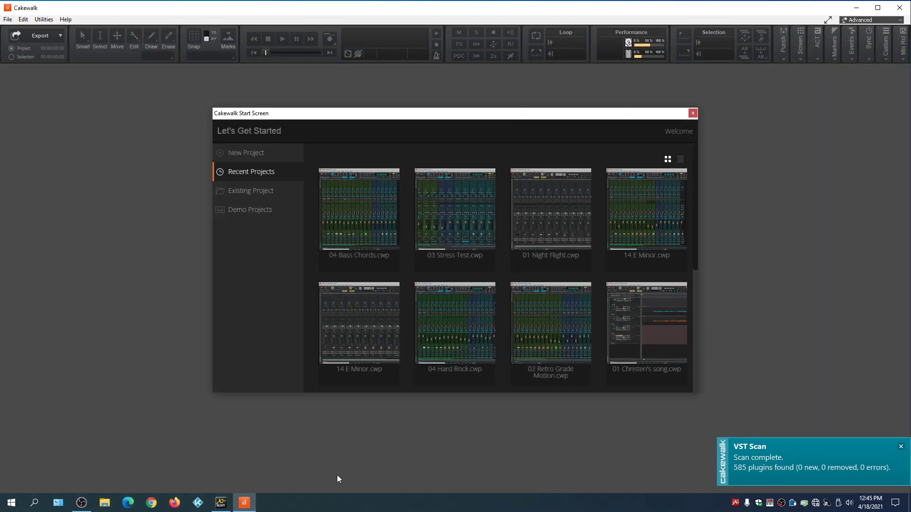
pyautogui.click(248, 152)
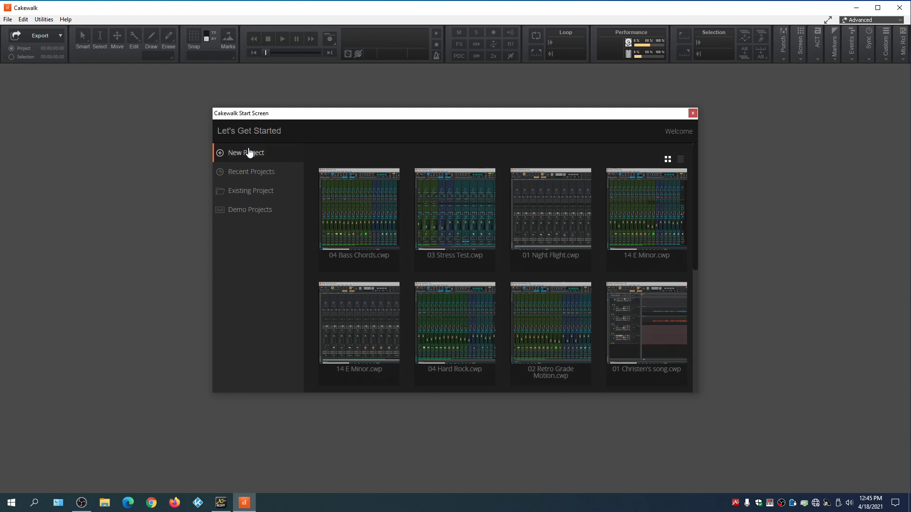
pyautogui.click(654, 195)
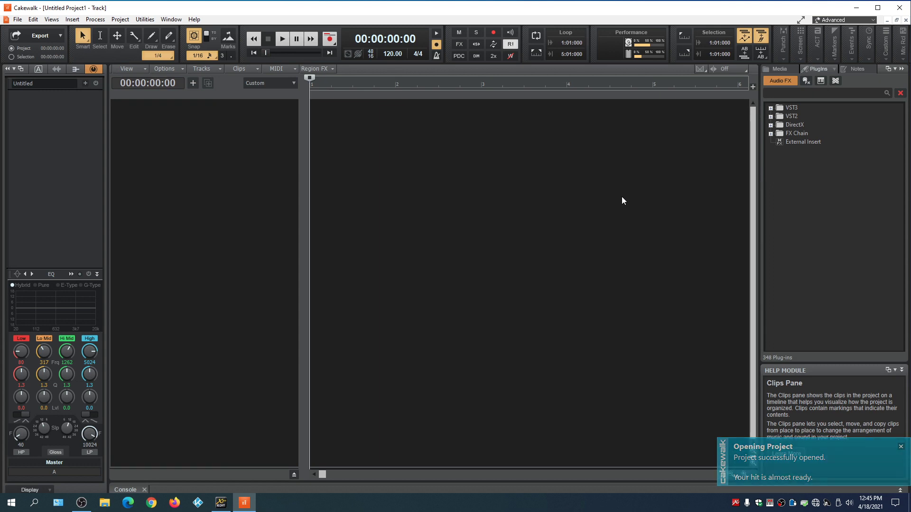
# Collapse the inspector and the browser to enlarge the track view.
pyautogui.press('i')
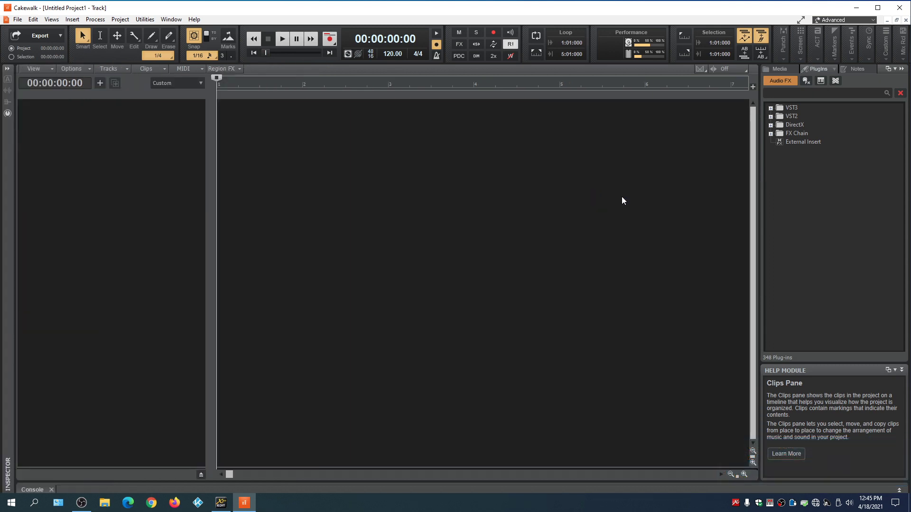
pyautogui.press('b')
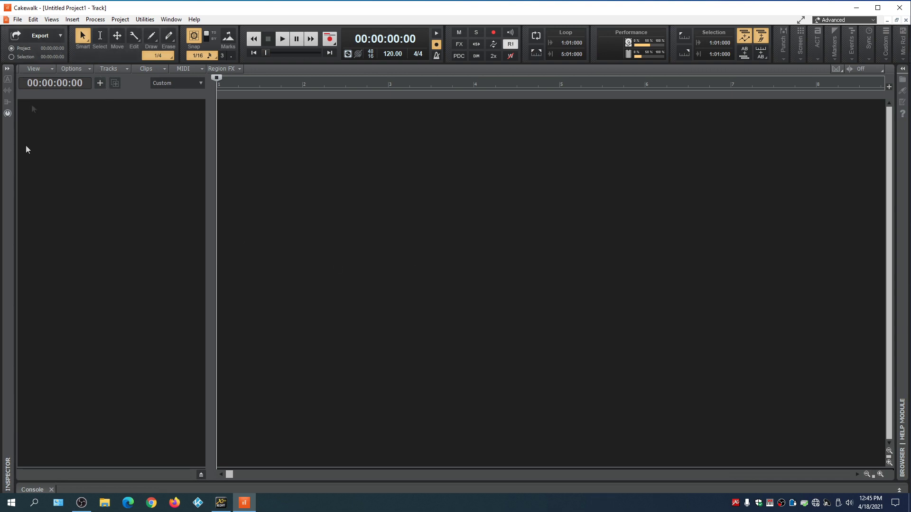
# Add eight audio tracks to the project and enlarge the track strips enough to expose their input and output selectors.
pyautogui.click(100, 84)
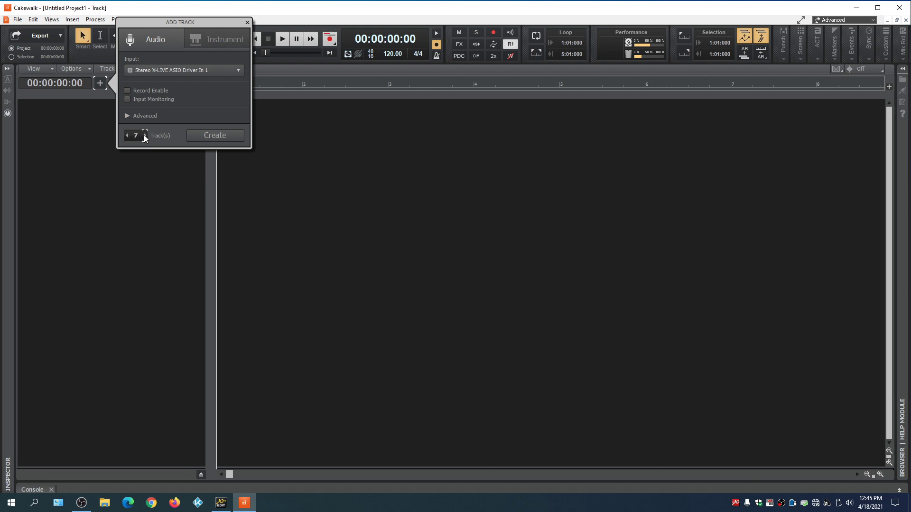
pyautogui.click(221, 135)
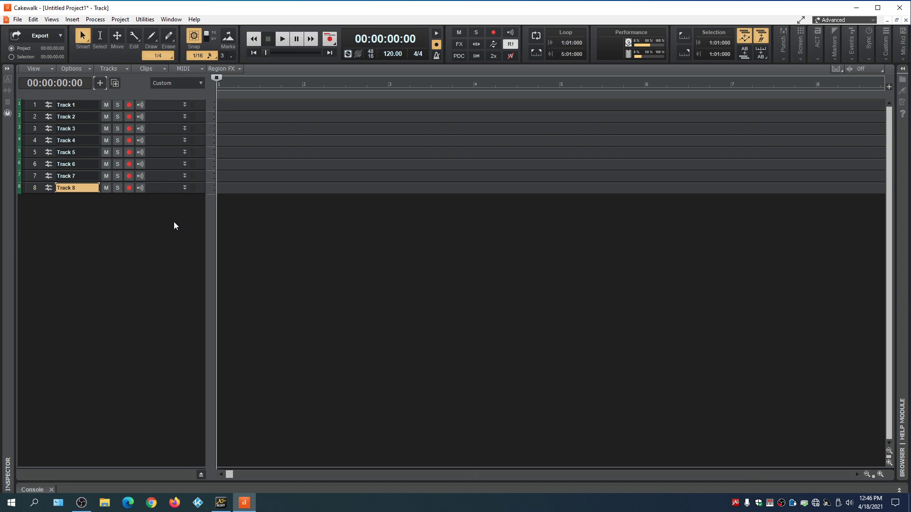
pyautogui.hotkey('ctrl', 'Down')
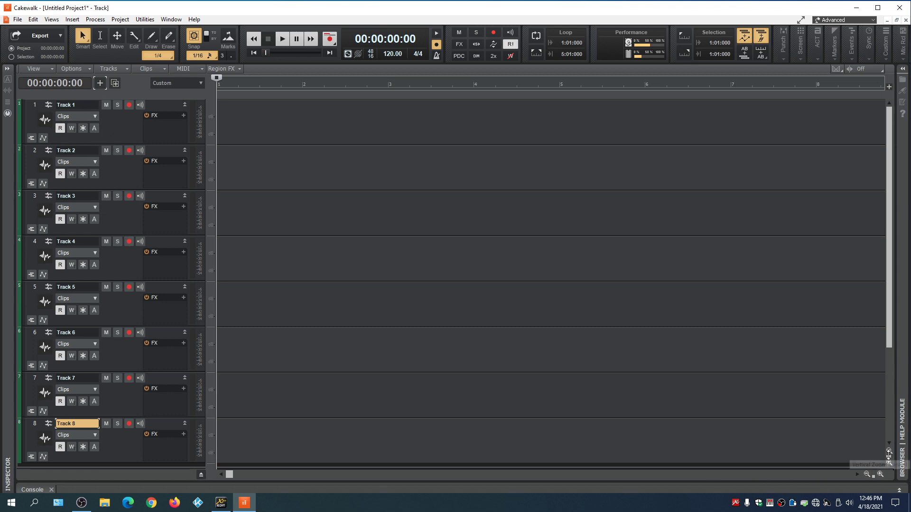
pyautogui.moveTo(881, 452)
pyautogui.scroll(-3, 881, 451)
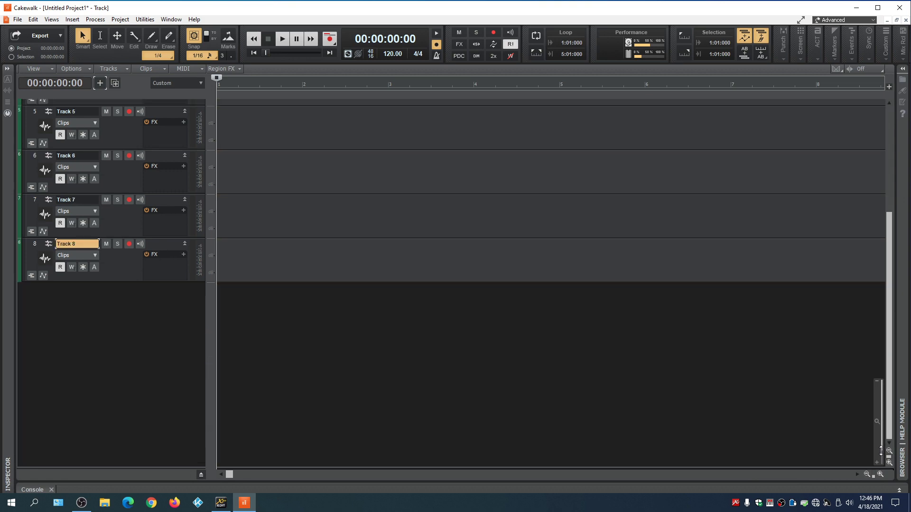
pyautogui.scroll(2, 880, 451)
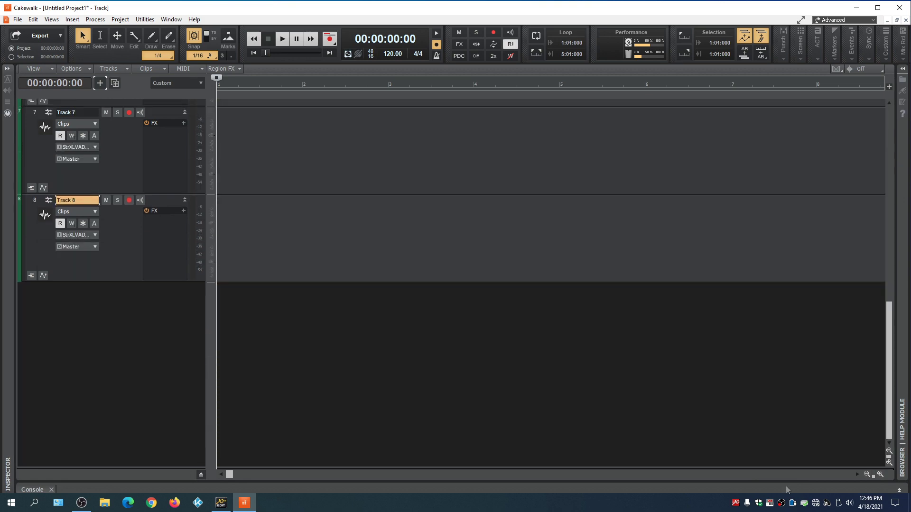
pyautogui.scroll(8, 111, 283)
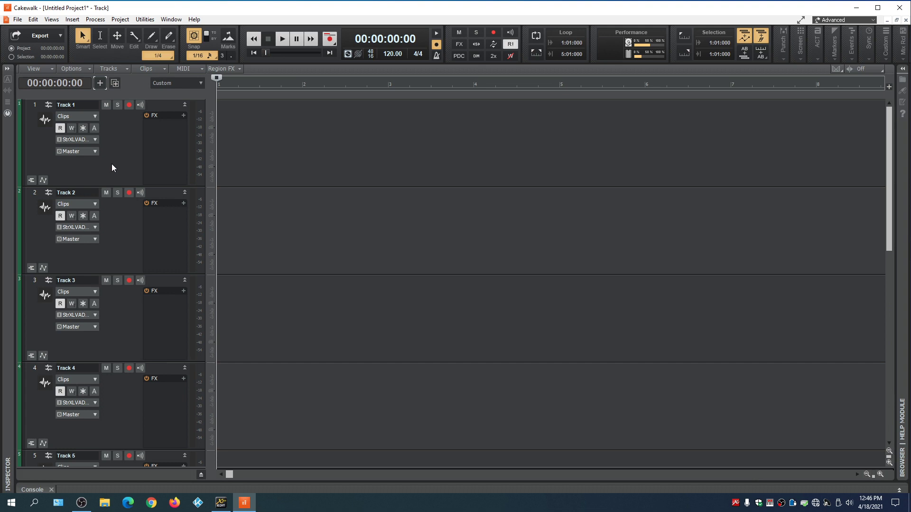
# Set Track 1's input to Left X-LIVE ASIO Driver In 1 and Track 2's input to Right X-LIVE ASIO Driver In 1.
pyautogui.click(95, 141)
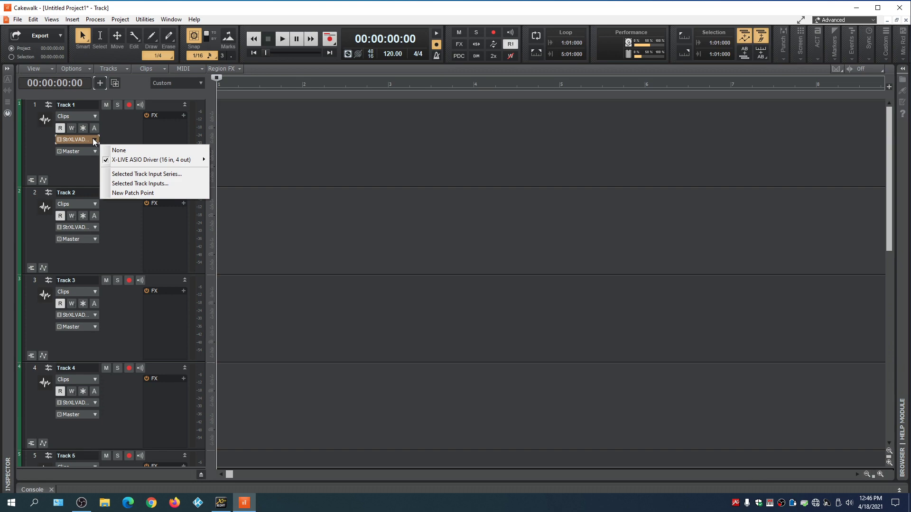
pyautogui.moveTo(142, 162)
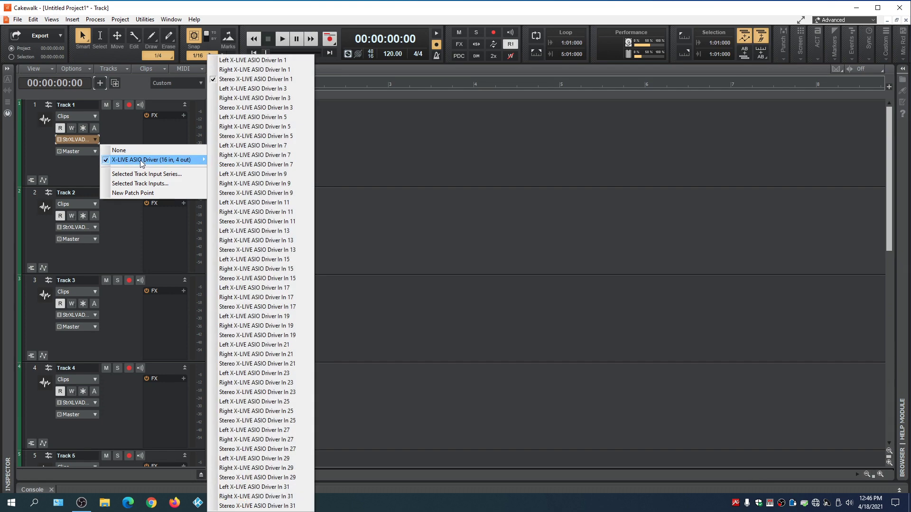
pyautogui.click(237, 62)
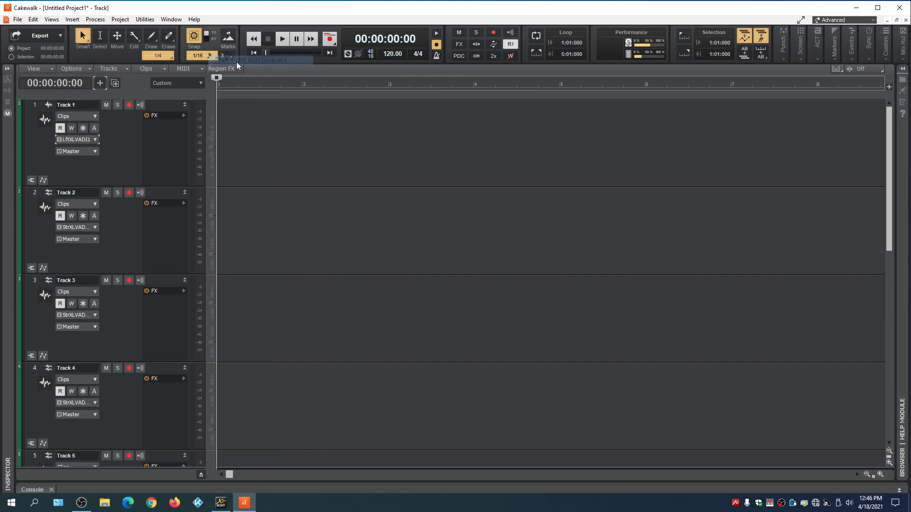
pyautogui.click(93, 228)
pyautogui.moveTo(161, 246)
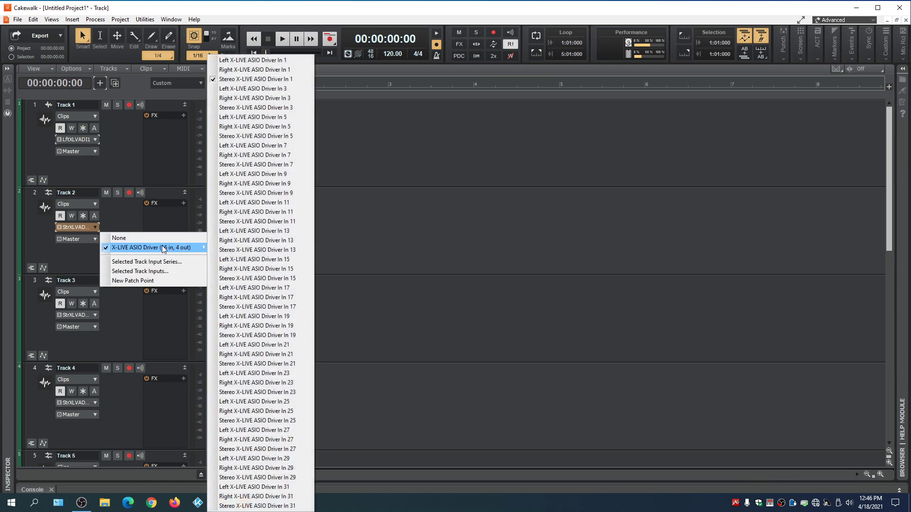
pyautogui.click(261, 70)
# Set Track 3's input to Left X-LIVE ASIO Driver In 3 and Track 4's input to Right X-LIVE ASIO Driver In 3.
pyautogui.click(92, 317)
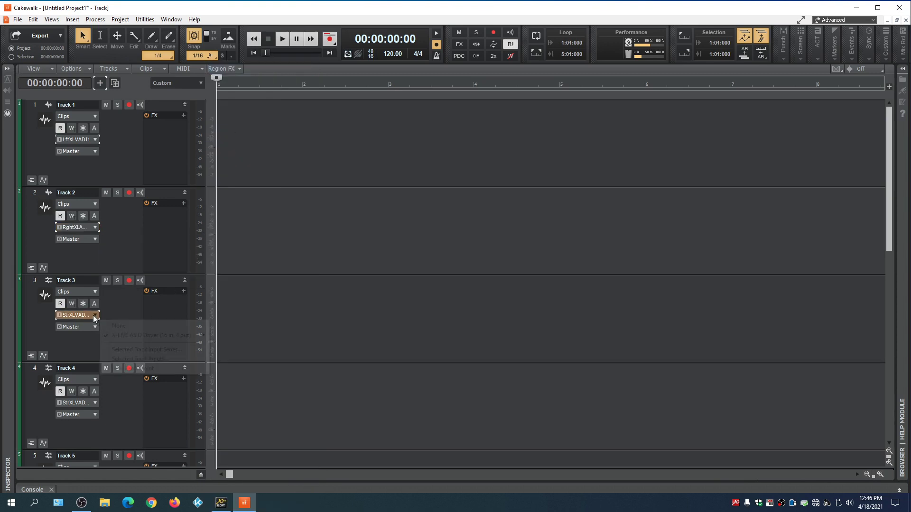
pyautogui.moveTo(159, 336)
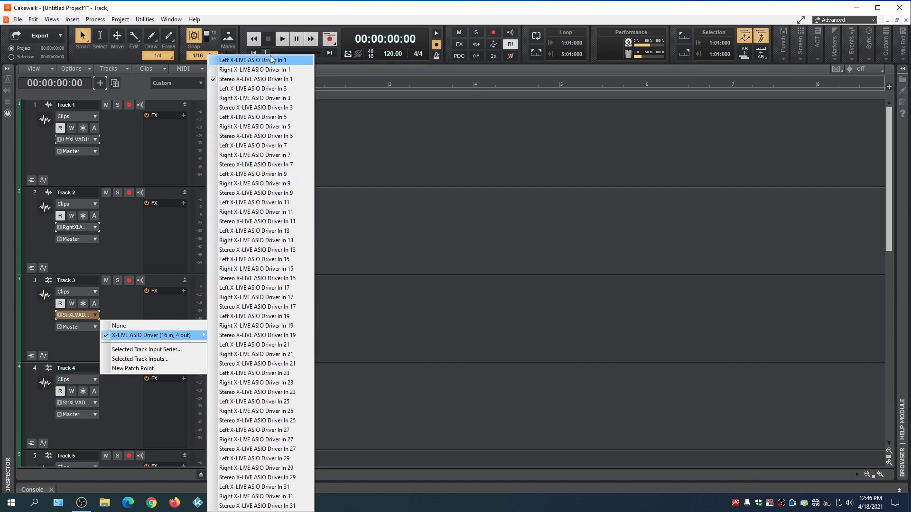
pyautogui.click(238, 90)
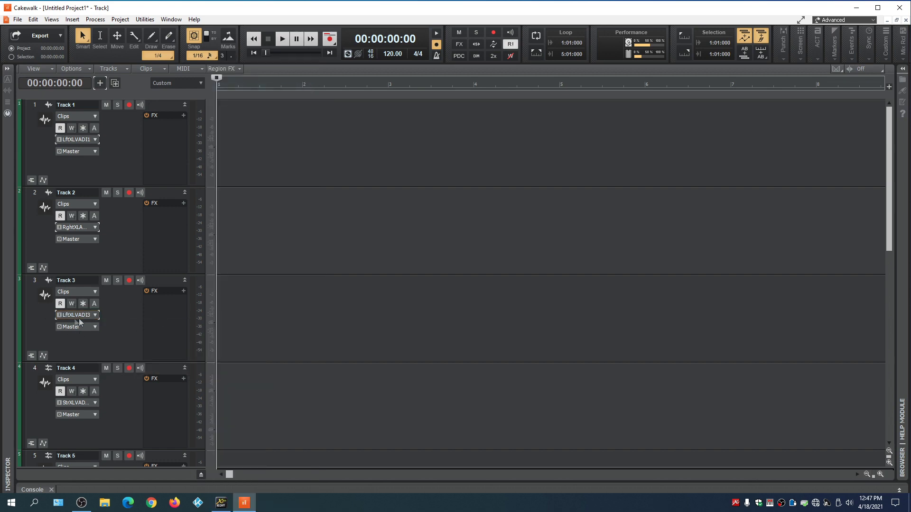
pyautogui.scroll(-2, 129, 335)
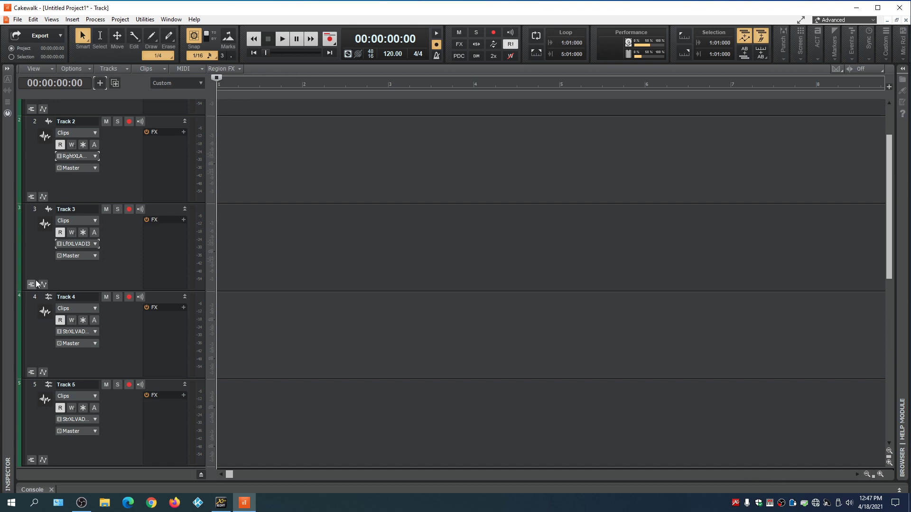
pyautogui.click(95, 332)
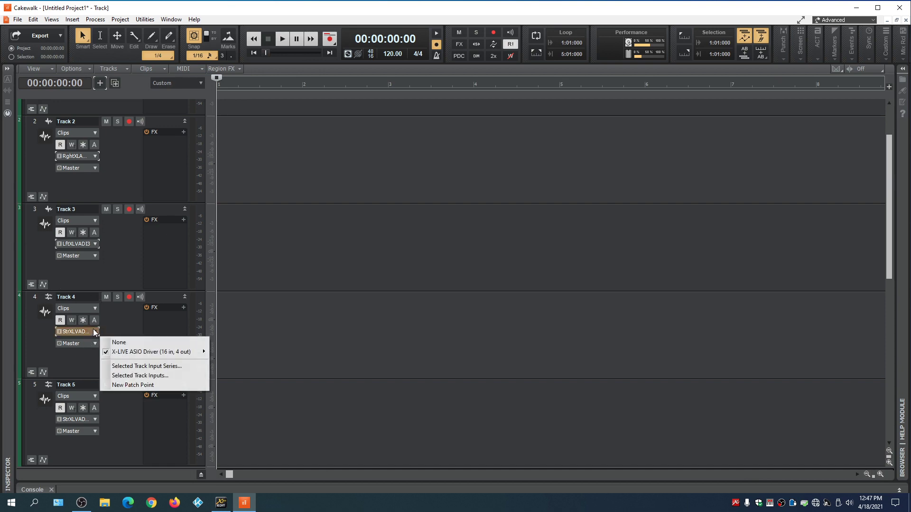
pyautogui.moveTo(160, 357)
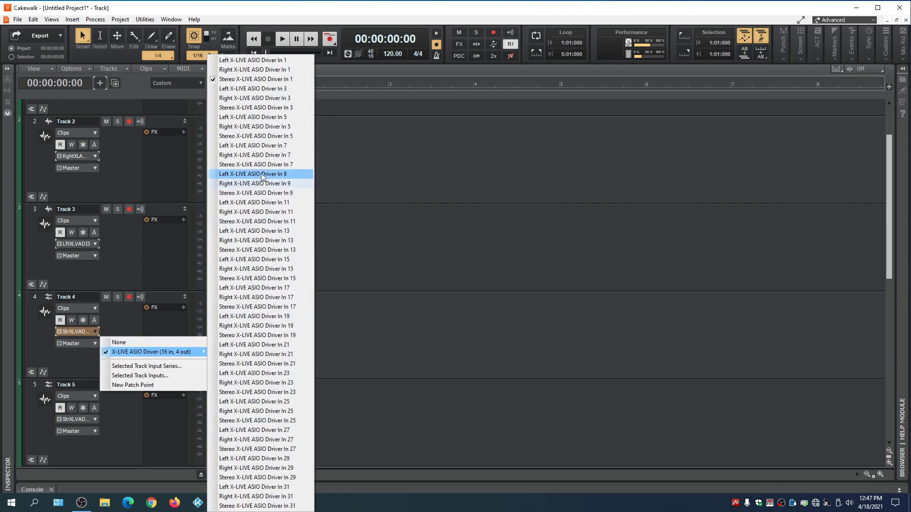
pyautogui.click(258, 98)
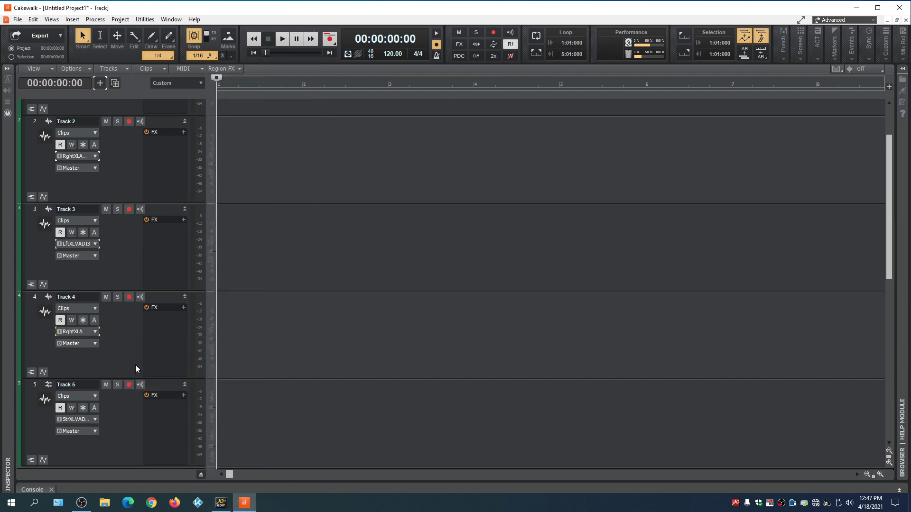
# Set Track 5's input to Left X-LIVE ASIO Driver In 5 and Track 6's input to Right X-LIVE ASIO Driver In 5.
pyautogui.scroll(-1, 135, 369)
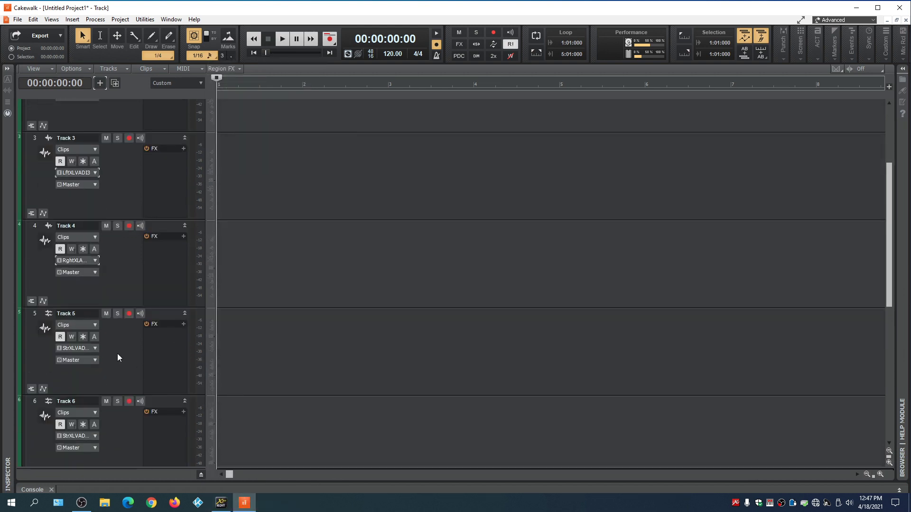
pyautogui.scroll(-1, 116, 359)
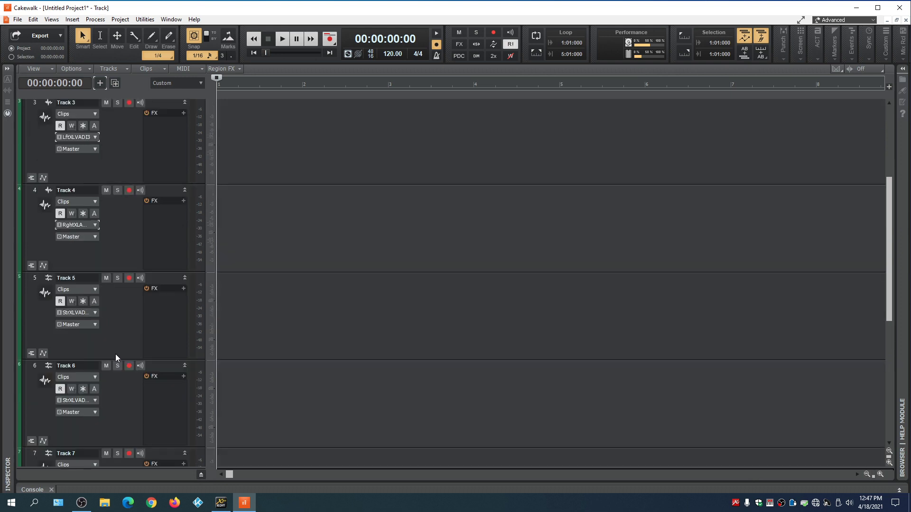
pyautogui.click(93, 313)
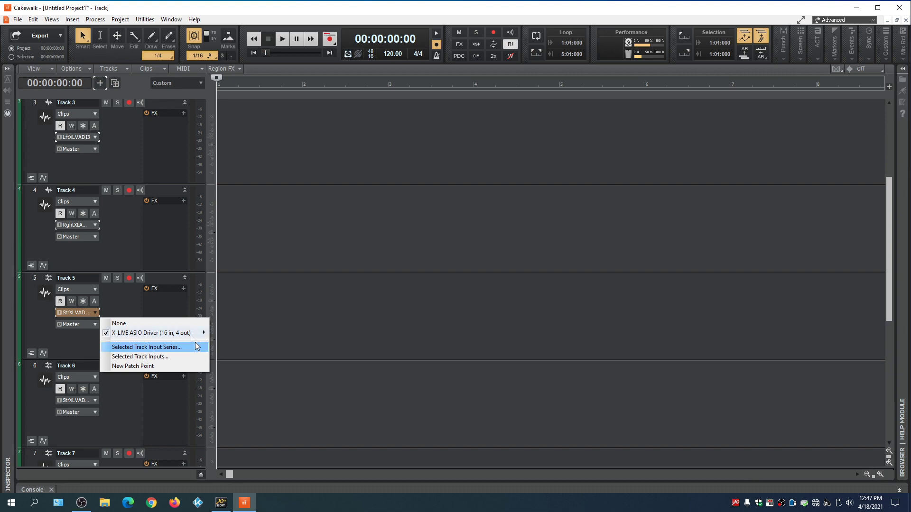
pyautogui.moveTo(189, 332)
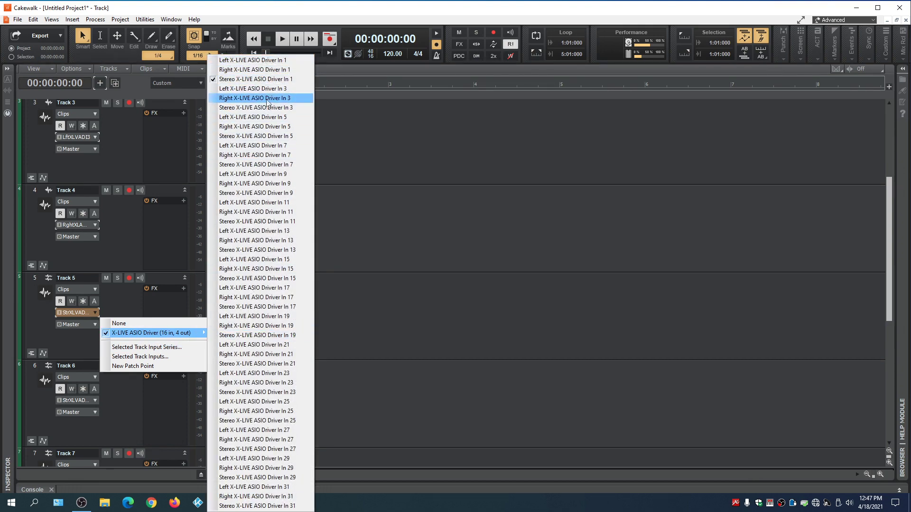
pyautogui.click(261, 119)
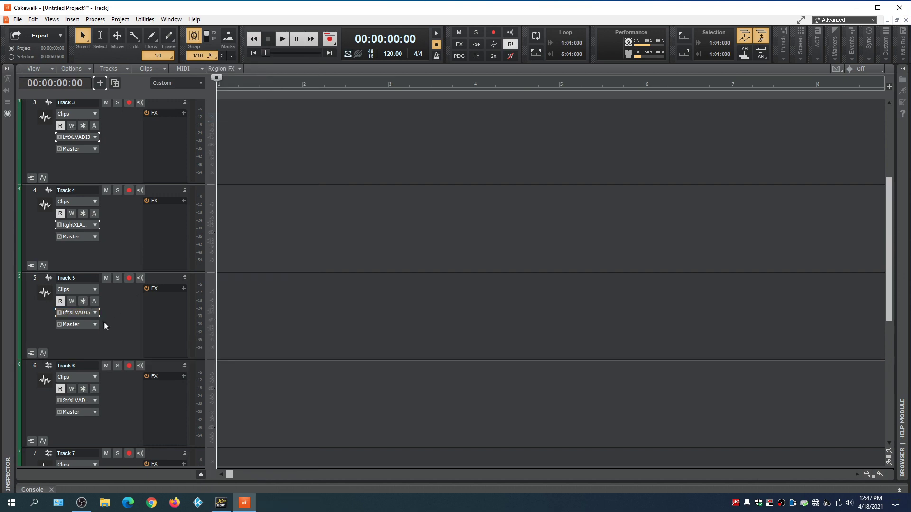
pyautogui.scroll(-3, 104, 320)
pyautogui.click(93, 293)
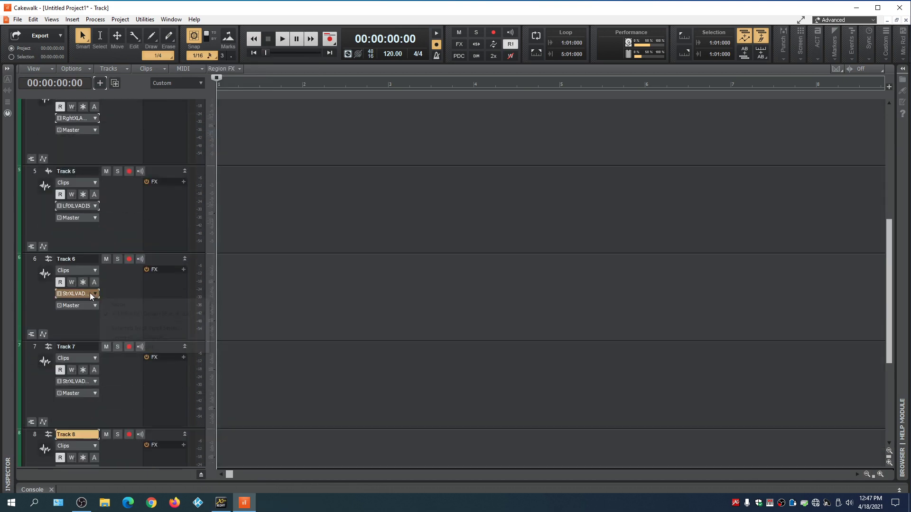
pyautogui.moveTo(197, 314)
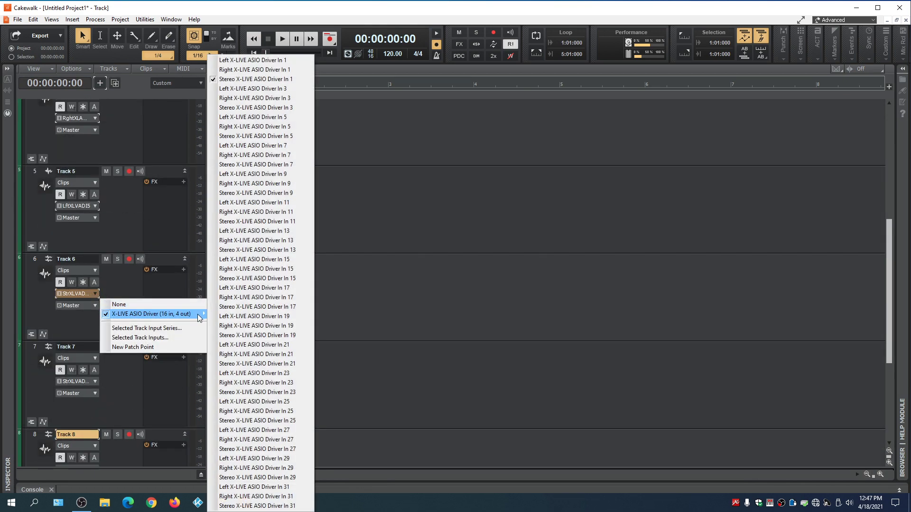
pyautogui.click(268, 127)
# Set Track 7's input to Left X-LIVE ASIO Driver In 7 and Track 8's input to Right X-LIVE ASIO Driver In 7.
pyautogui.scroll(-3, 122, 317)
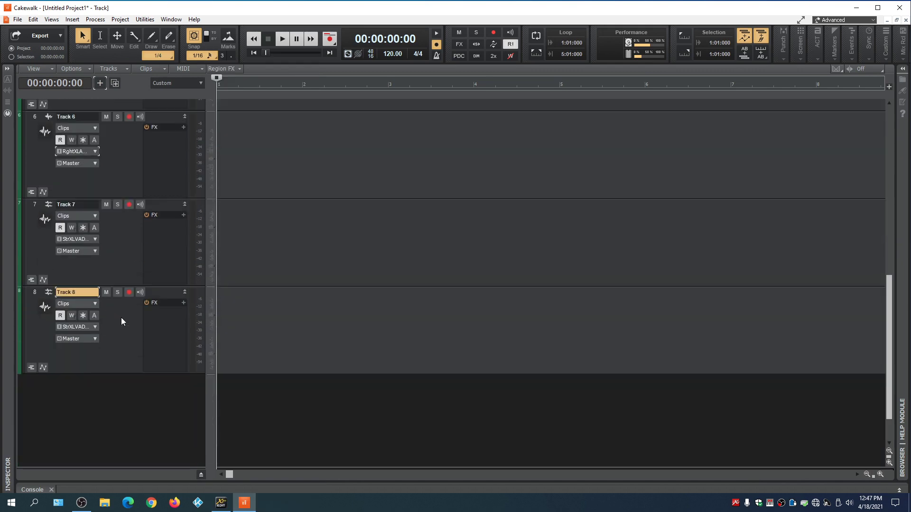
pyautogui.click(90, 240)
pyautogui.moveTo(155, 260)
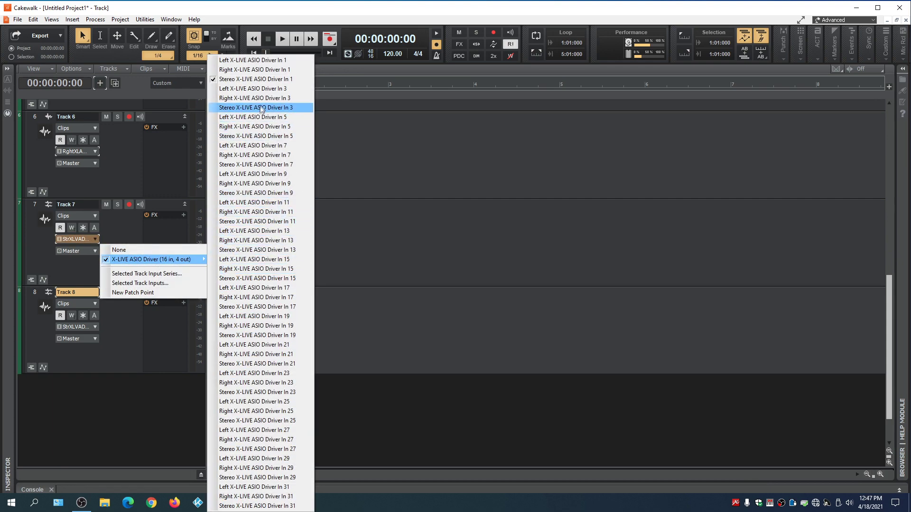
pyautogui.click(263, 146)
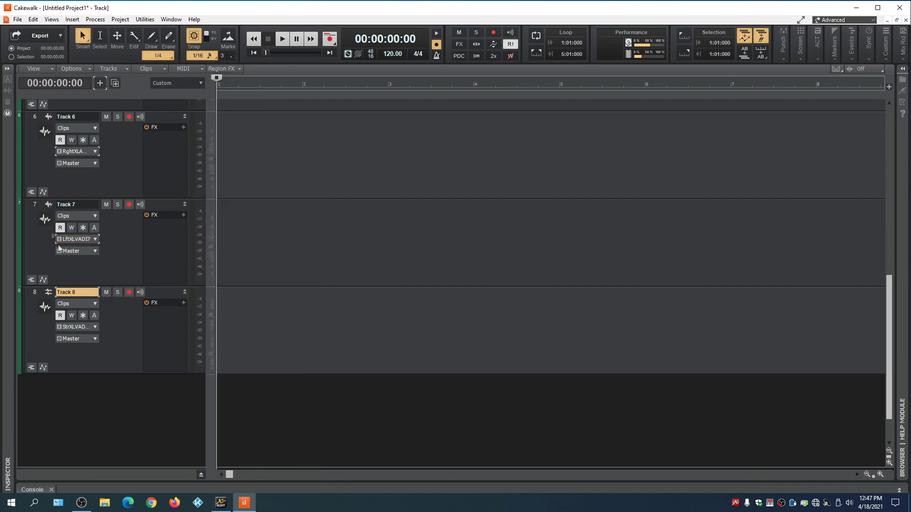
pyautogui.scroll(-1, 118, 336)
pyautogui.click(95, 291)
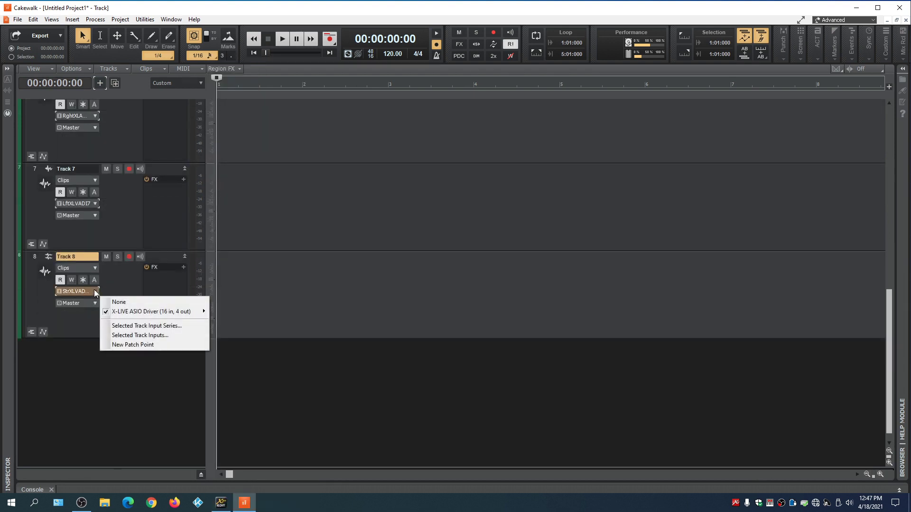
pyautogui.moveTo(174, 314)
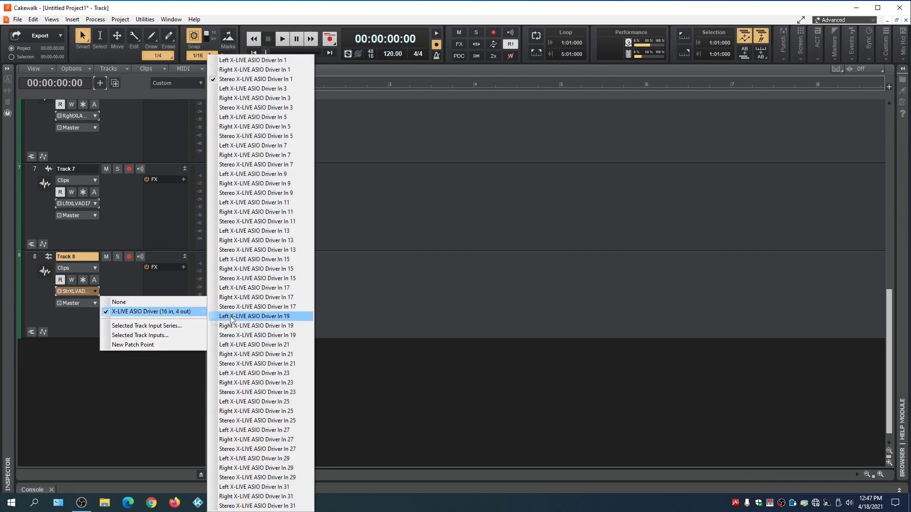
pyautogui.click(266, 156)
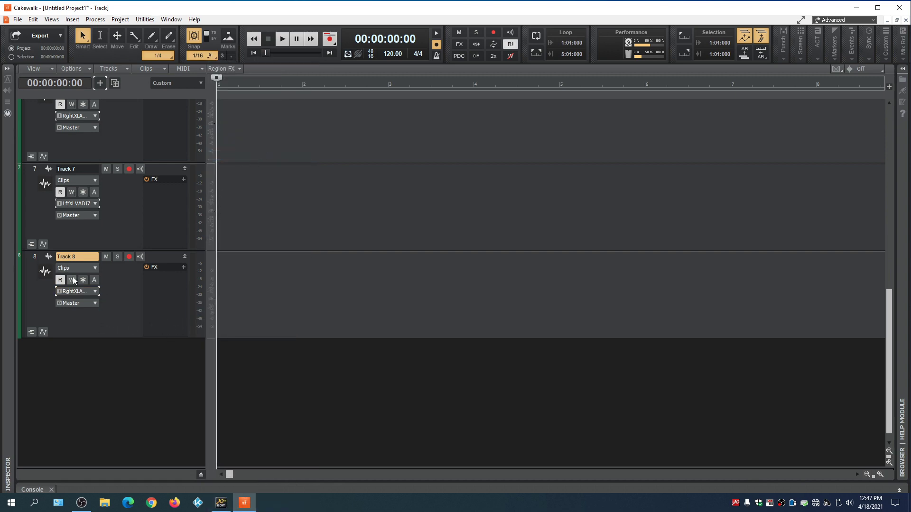
# Check the assigned track inputs, arm all eight tracks for recording at once, and fit all tracks into the track view.
pyautogui.scroll(5, 124, 262)
pyautogui.scroll(5, 123, 266)
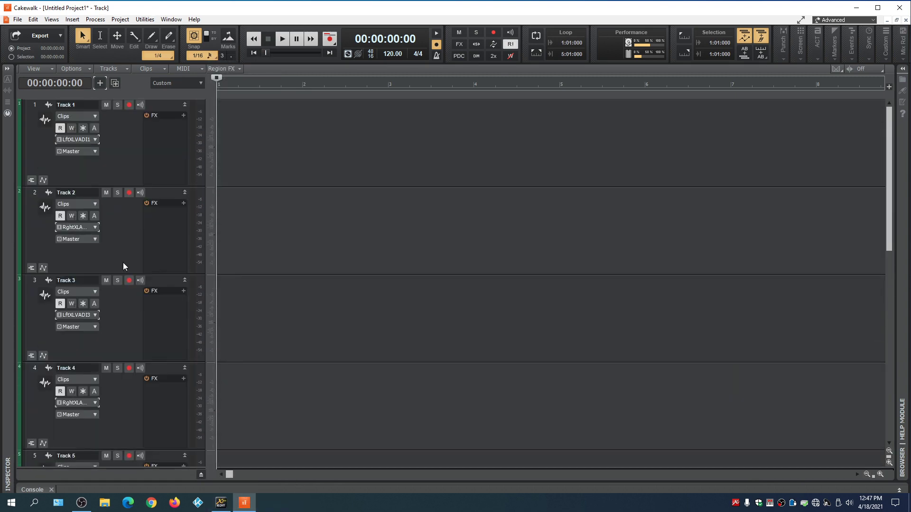
pyautogui.scroll(-5, 118, 209)
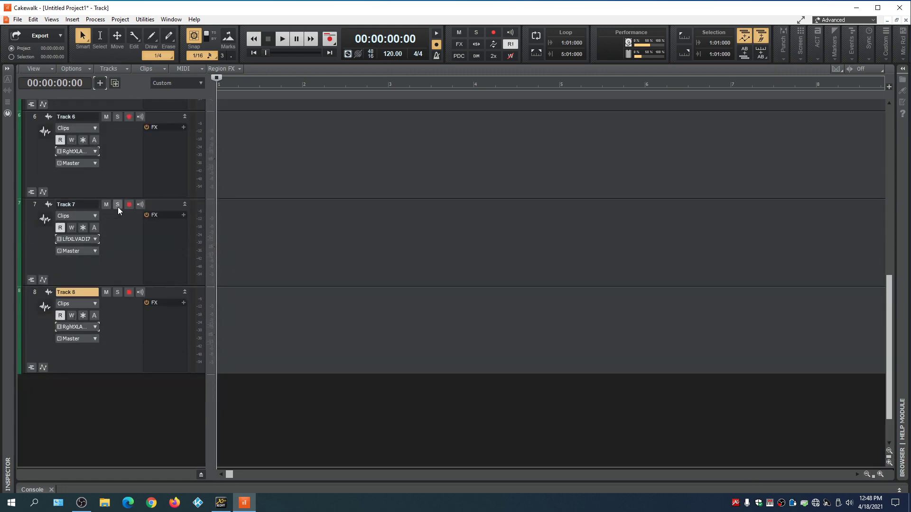
pyautogui.scroll(5, 118, 211)
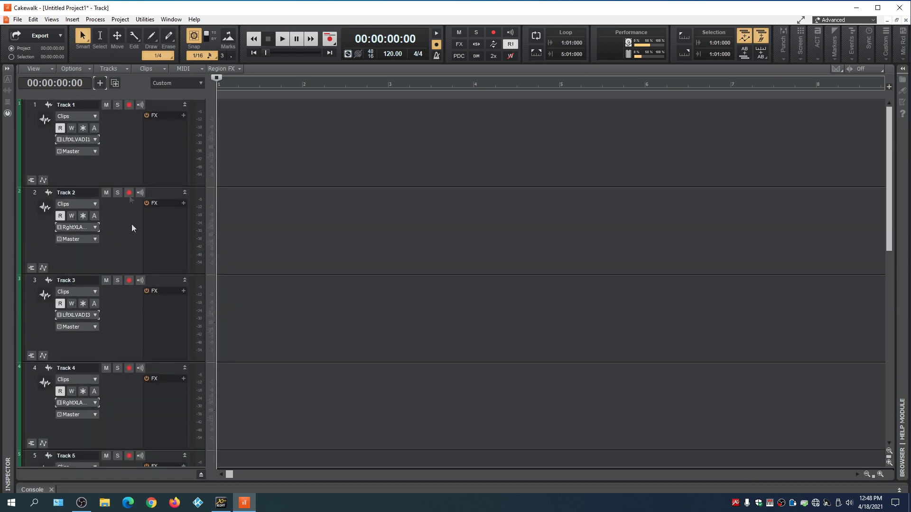
pyautogui.click(494, 32)
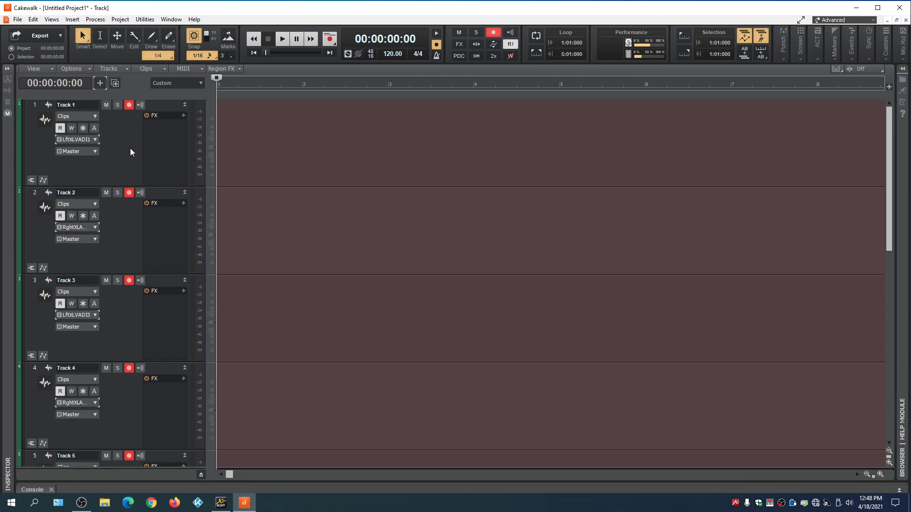
pyautogui.press('f')
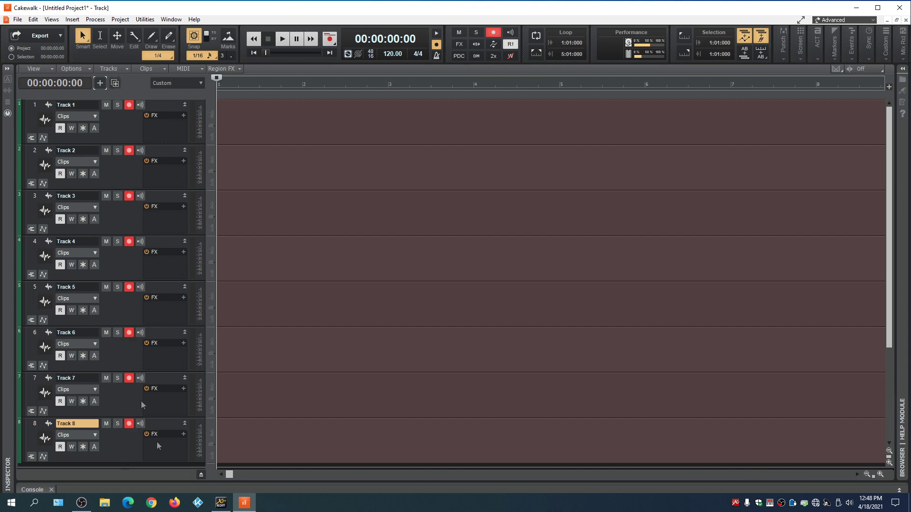
# Switch to X32 Edit, start playback of the SD-card session, and return to Cakewalk to check the input meters of all eight tracks.
pyautogui.click(221, 503)
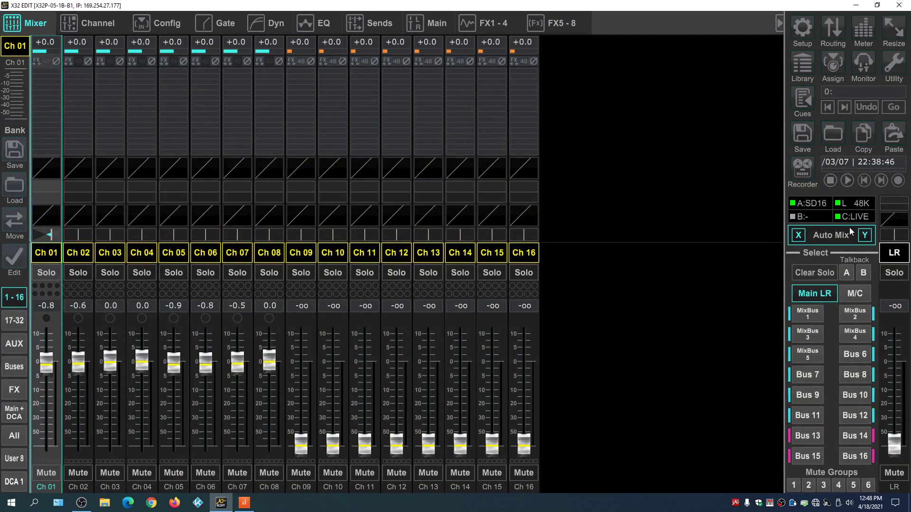
pyautogui.click(847, 180)
pyautogui.click(244, 503)
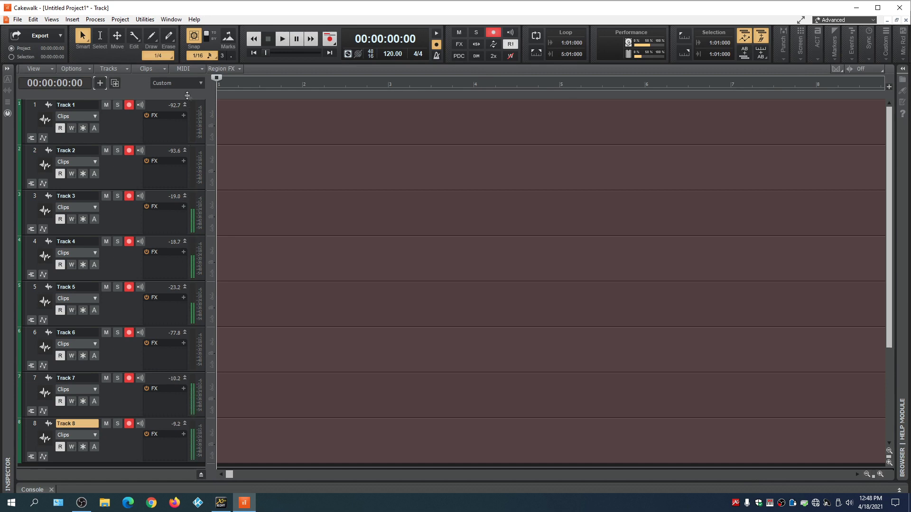
pyautogui.moveTo(170, 338)
# In X32 Edit, raise the main LR fader to about -48.7 dB to monitor the playback.
pyautogui.click(220, 503)
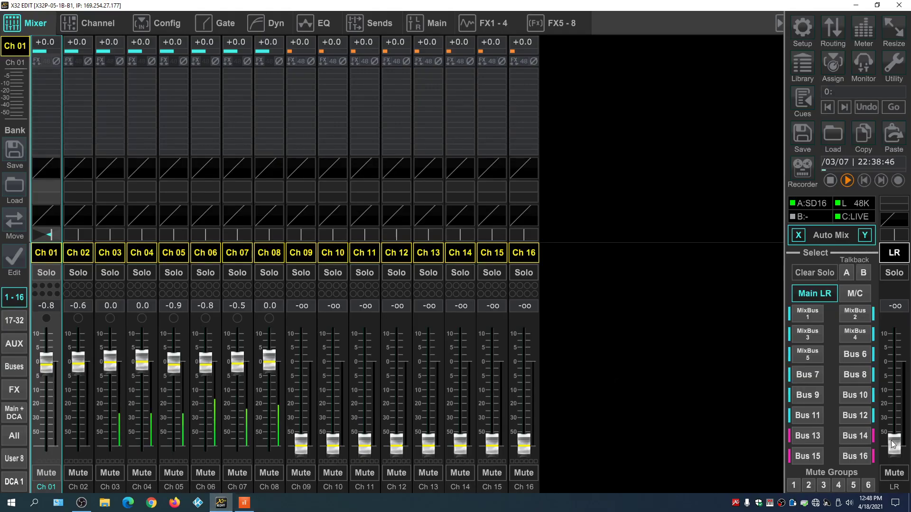
pyautogui.moveTo(893, 445); pyautogui.dragTo(886, 404)
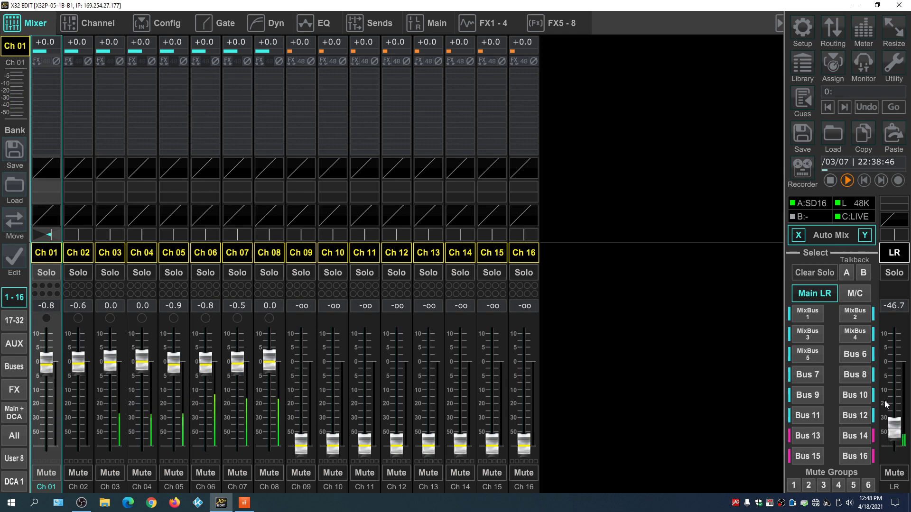
pyautogui.moveTo(885, 404); pyautogui.dragTo(884, 407)
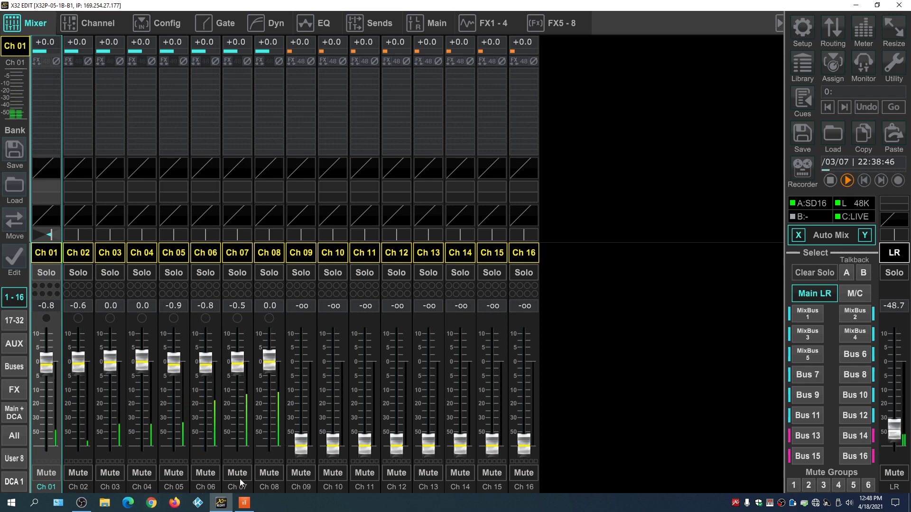
# Check the eight track meters in Cakewalk again, then stop the session playback in X32 Edit.
pyautogui.click(243, 504)
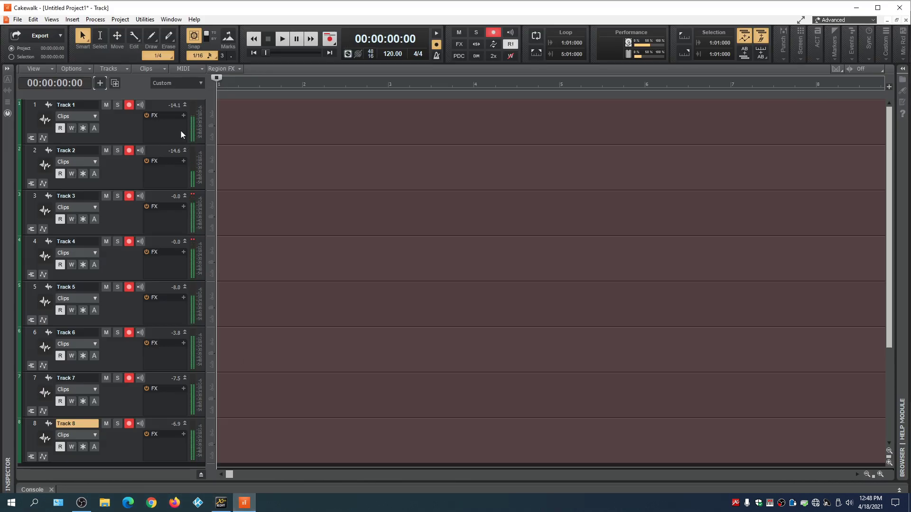
pyautogui.click(221, 504)
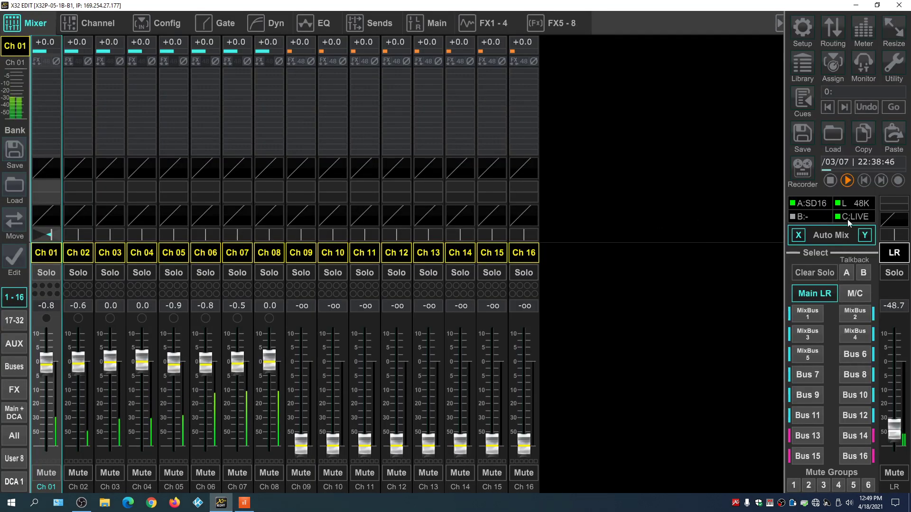
pyautogui.click(832, 179)
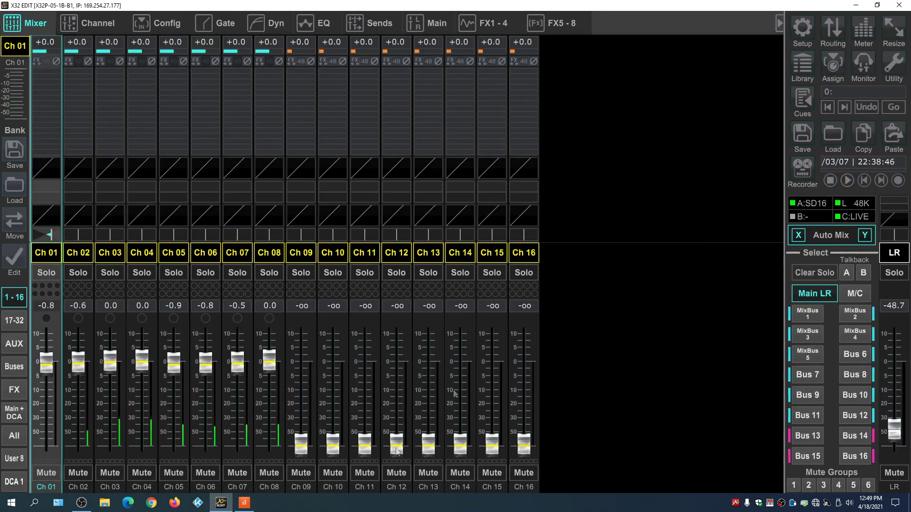
# Start recording the armed tracks in Cakewalk from the beginning, then start the session playback in X32 Edit and return to Cakewalk.
pyautogui.click(243, 504)
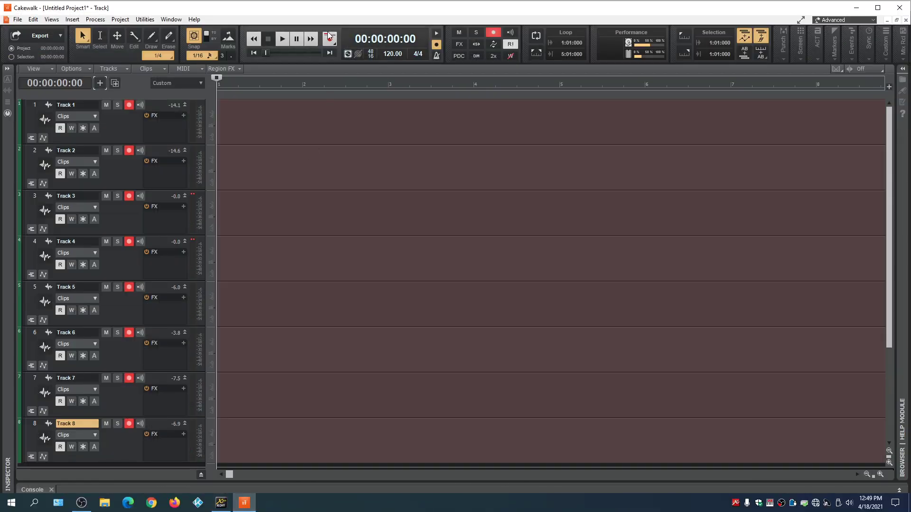
pyautogui.click(437, 45)
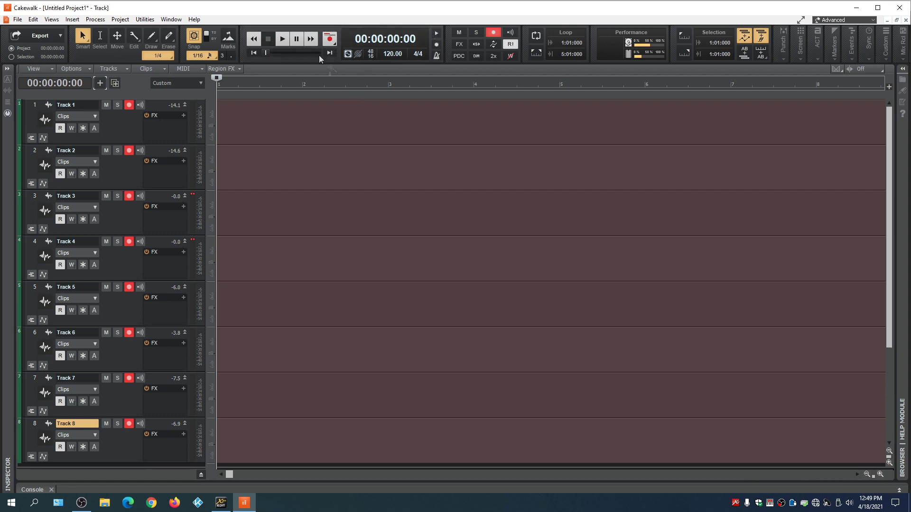
pyautogui.click(331, 39)
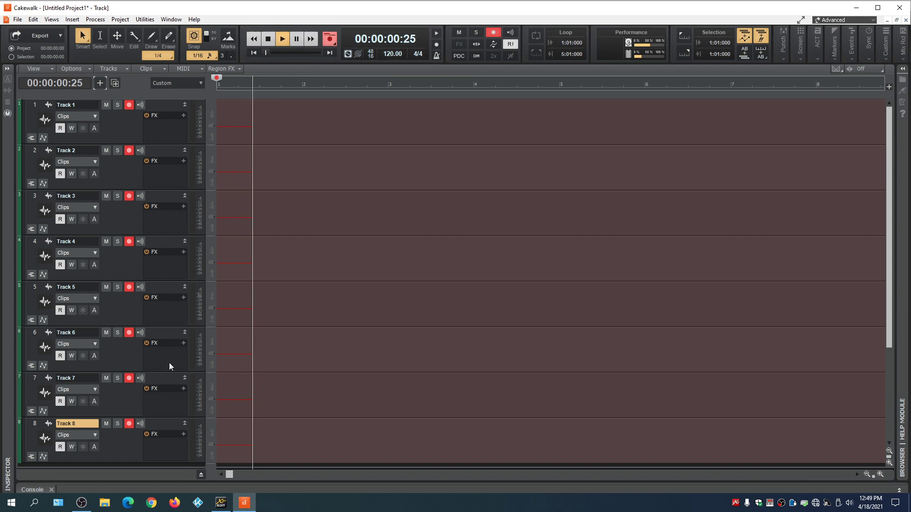
pyautogui.click(221, 504)
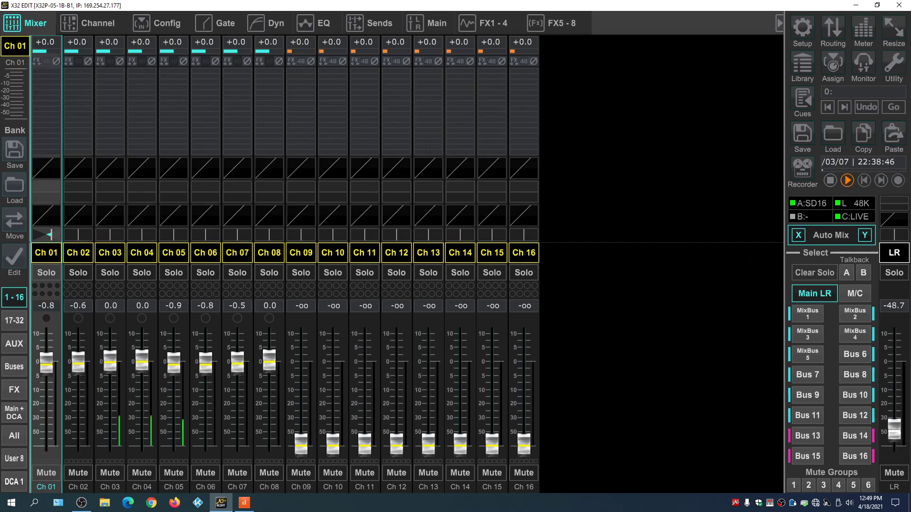
pyautogui.click(244, 502)
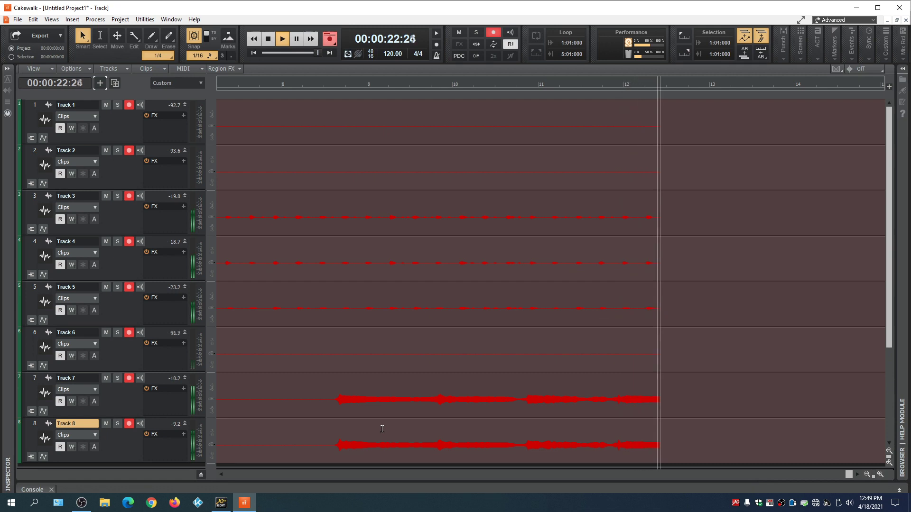
# Monitor the recording in both programs and lower the main LR fader in X32 Edit to about -85.8 dB.
pyautogui.moveTo(222, 508)
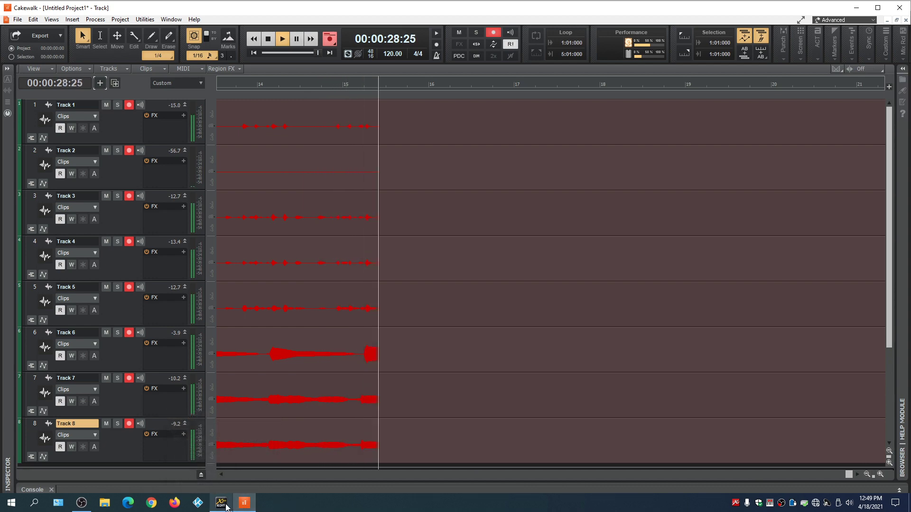
pyautogui.click(222, 505)
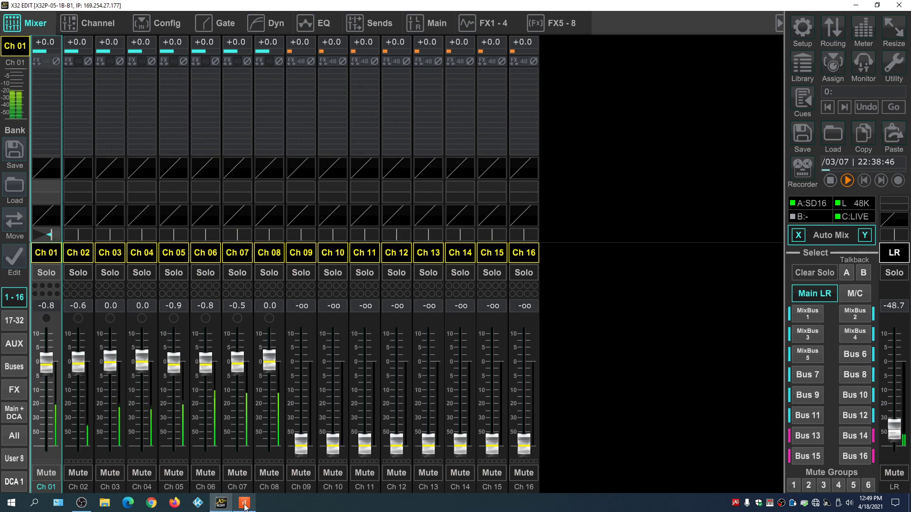
pyautogui.click(244, 504)
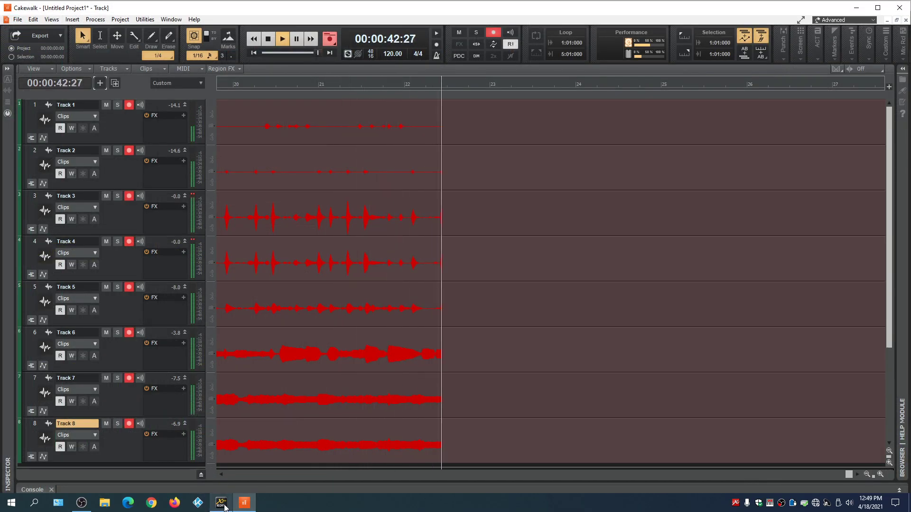
pyautogui.click(223, 507)
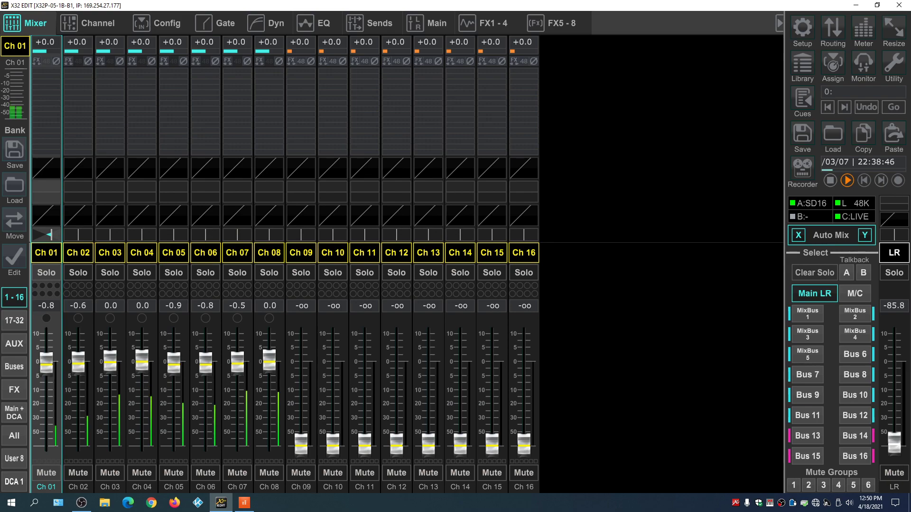
pyautogui.click(243, 506)
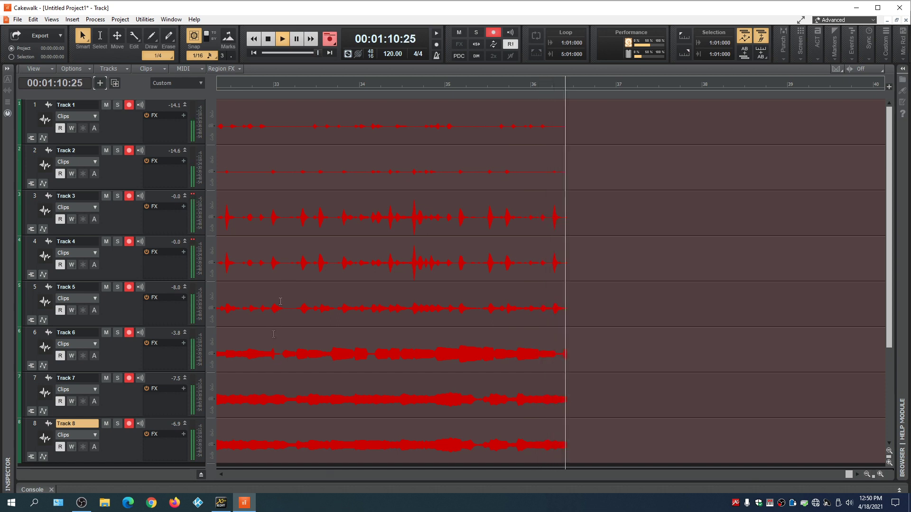
# Reset the clip indicators on Track 3 and Track 4 while recording, then switch to X32 Edit.
pyautogui.click(192, 198)
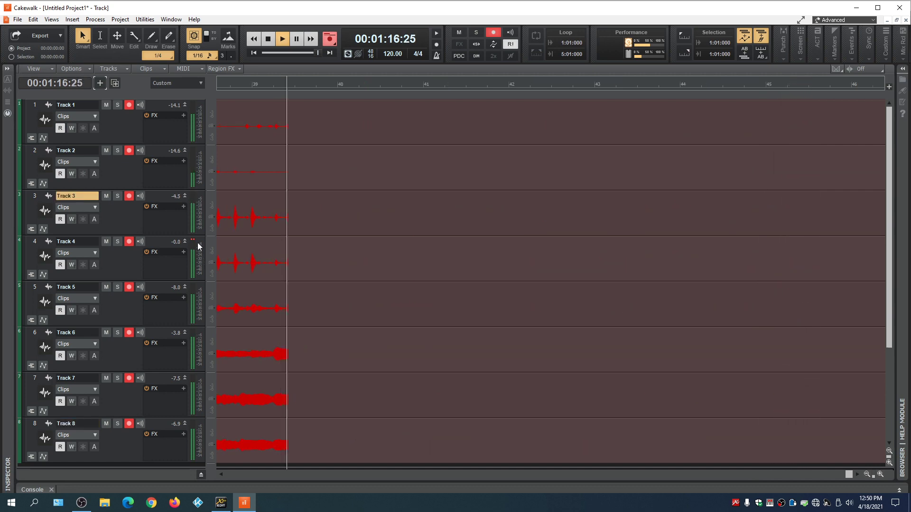
pyautogui.click(192, 239)
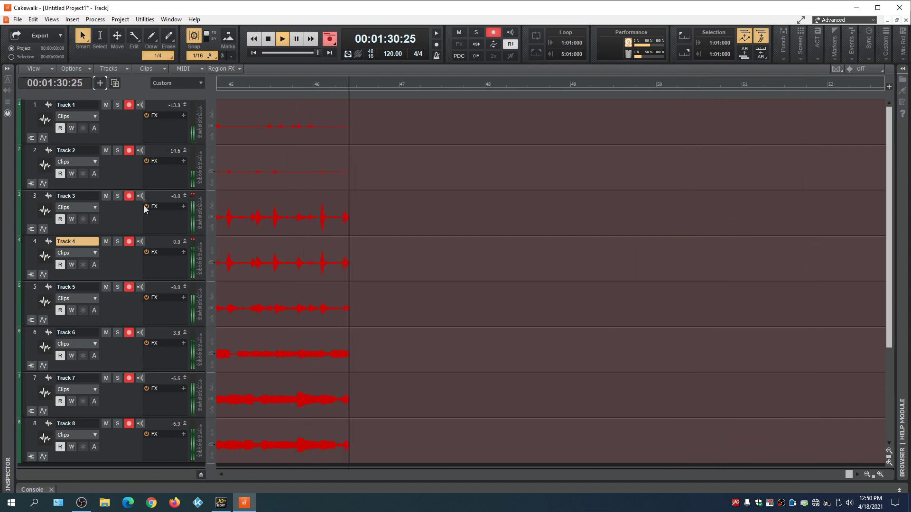
pyautogui.click(191, 194)
pyautogui.click(192, 241)
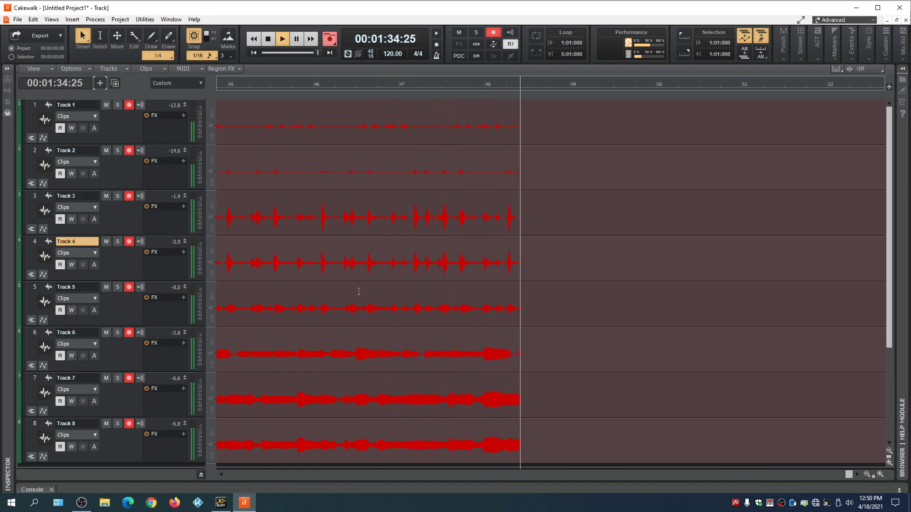
pyautogui.click(223, 505)
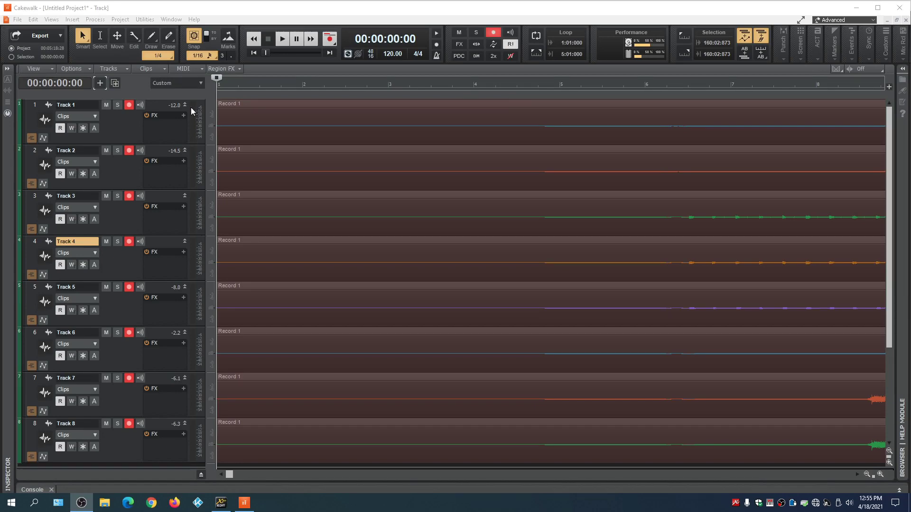
# Play back the recorded tracks from the start, stop playback, and disarm all eight tracks.
pyautogui.moveTo(232, 475)
pyautogui.mouseDown()
pyautogui.moveTo(307, 475)
pyautogui.moveTo(225, 476)
pyautogui.mouseUp()
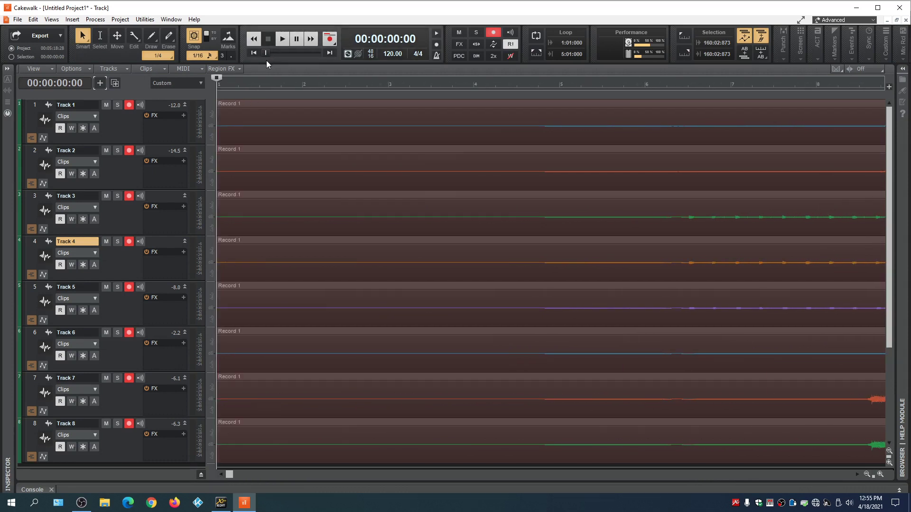
pyautogui.click(283, 41)
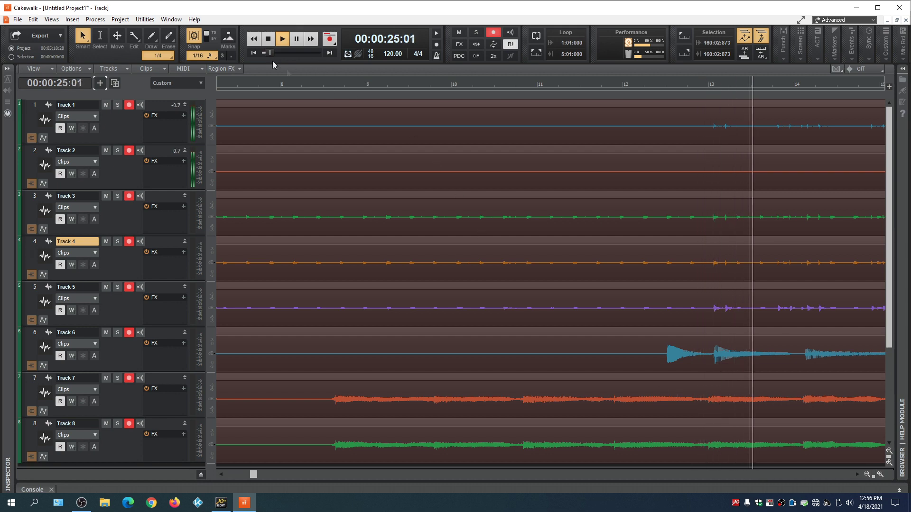
pyautogui.click(268, 39)
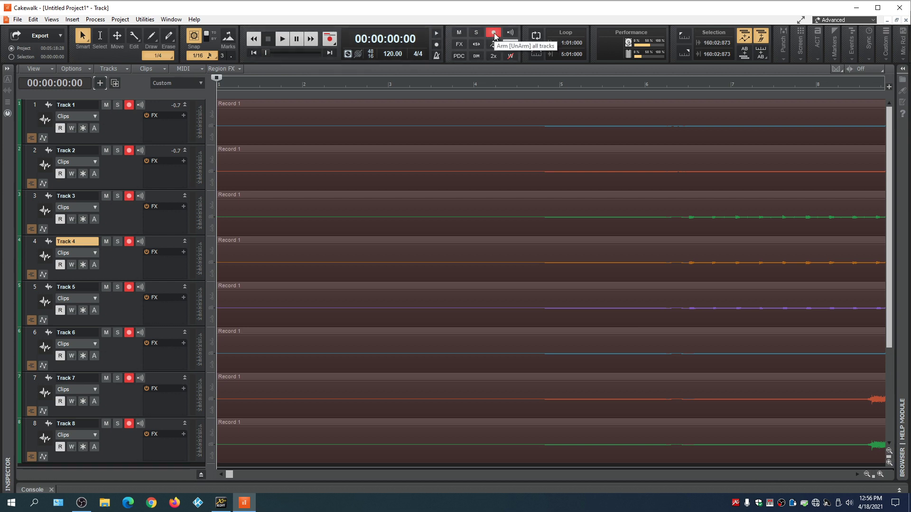
pyautogui.click(494, 34)
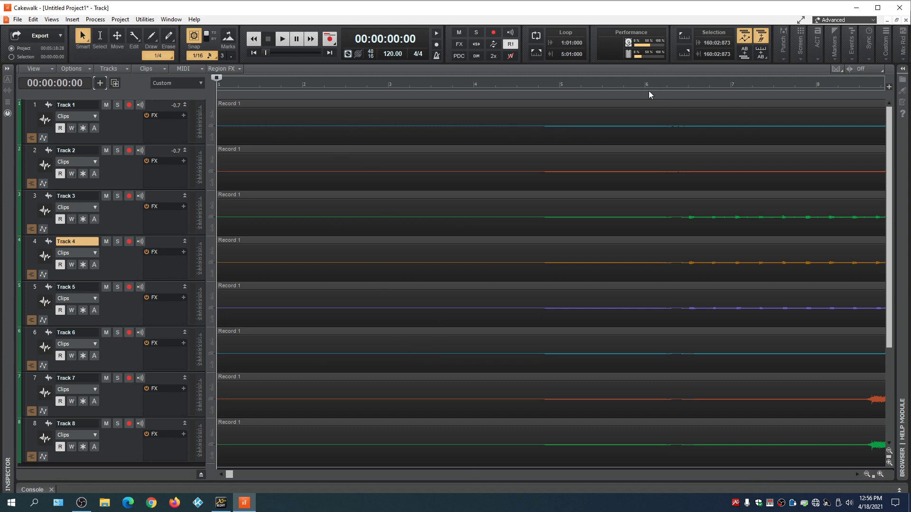
# Select all eight recorded clips, trim their starts to measure 6, and move them together to the start of measure 1.
pyautogui.click(35, 105)
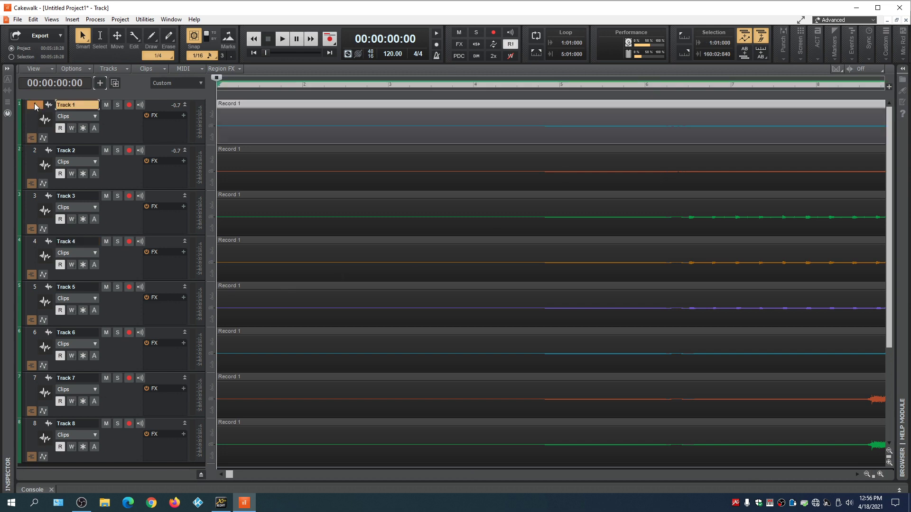
pyautogui.hotkey('ctrl', 'a')
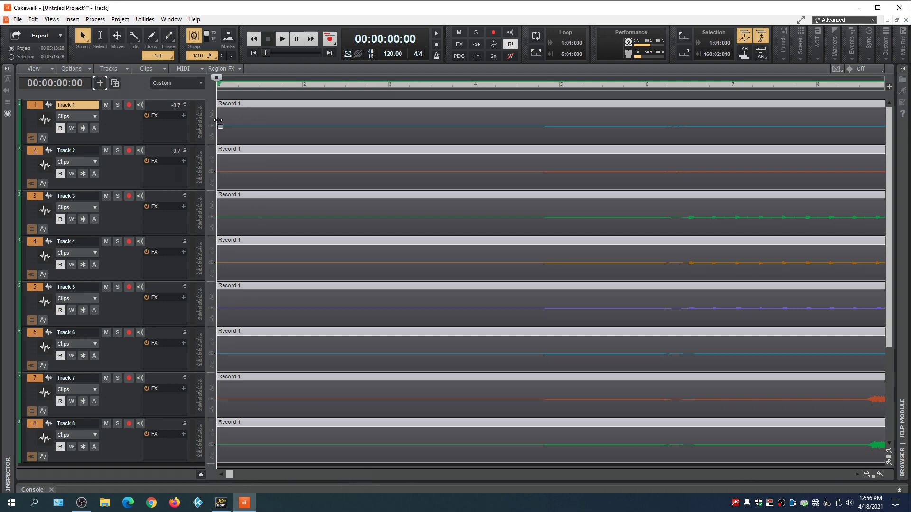
pyautogui.moveTo(218, 120); pyautogui.dragTo(647, 108)
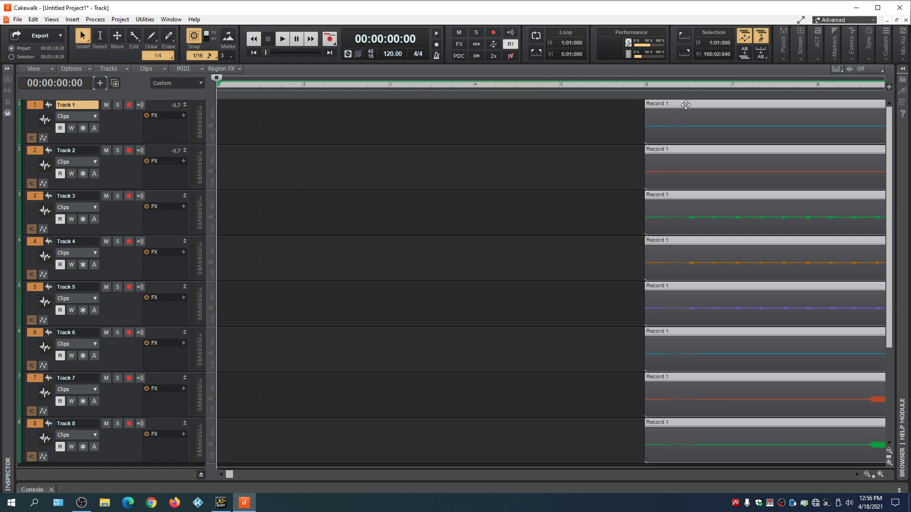
pyautogui.moveTo(686, 104); pyautogui.dragTo(254, 104)
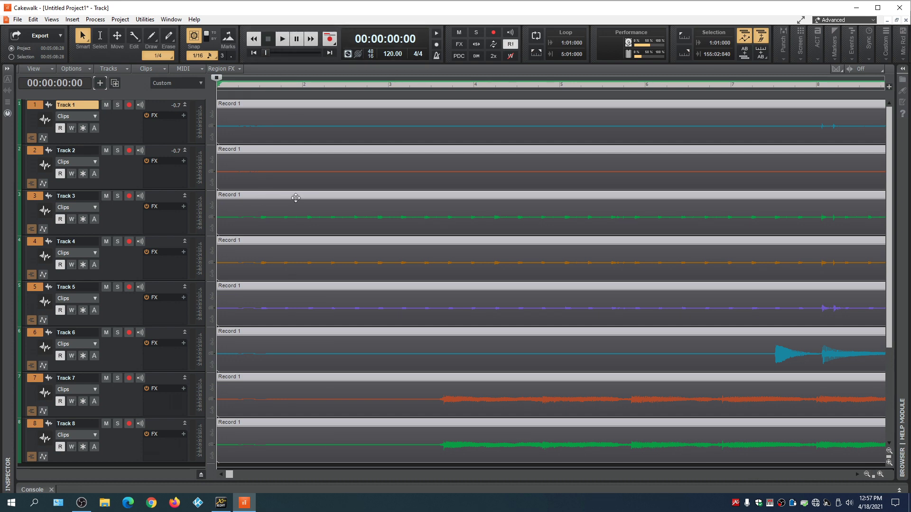
# Play the trimmed tracks from the project start to check them, then stop playback.
pyautogui.click(284, 40)
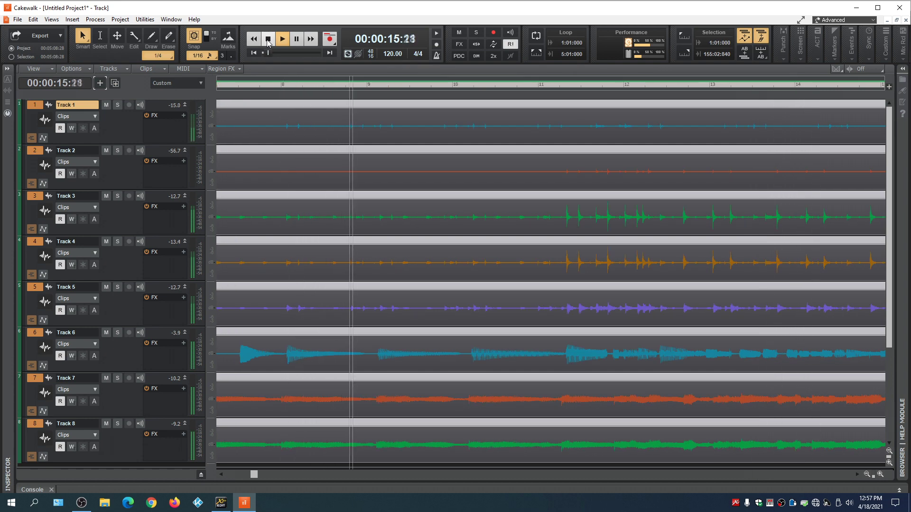
pyautogui.click(269, 42)
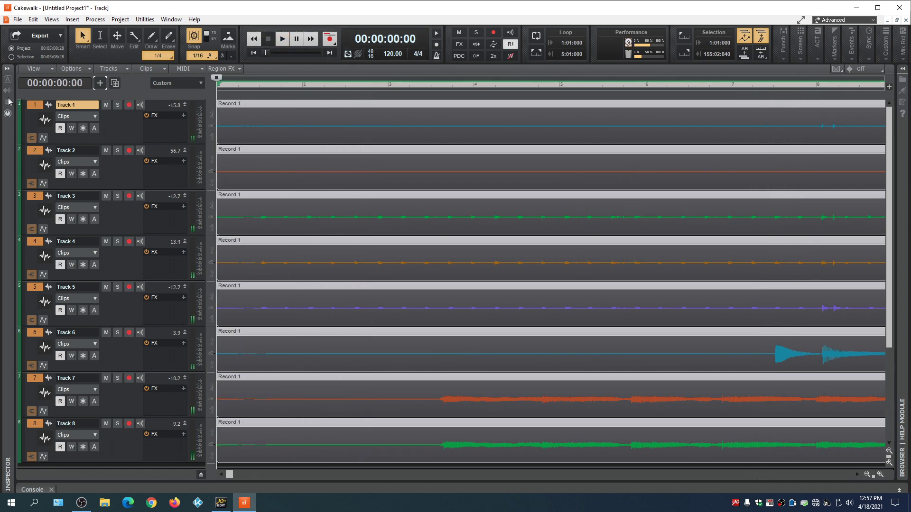
# Select only Track 1 and open the Console view.
pyautogui.click(32, 109)
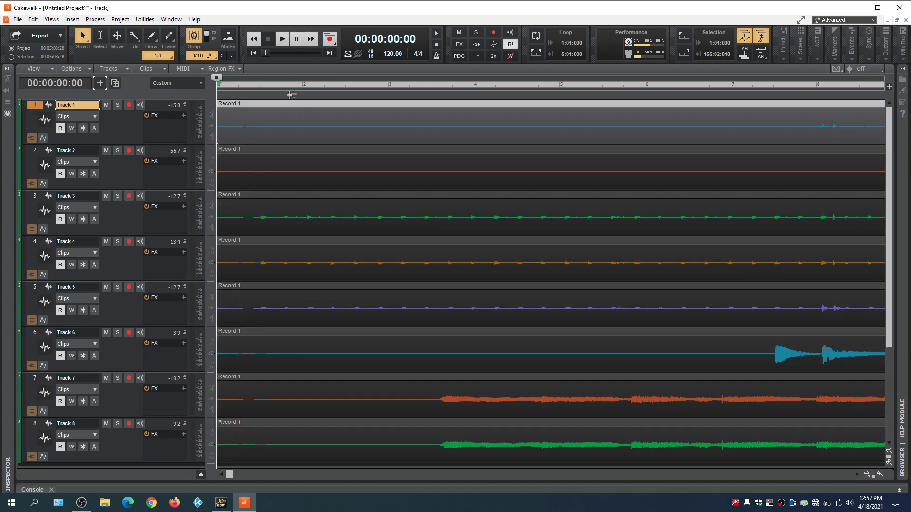
pyautogui.click(52, 20)
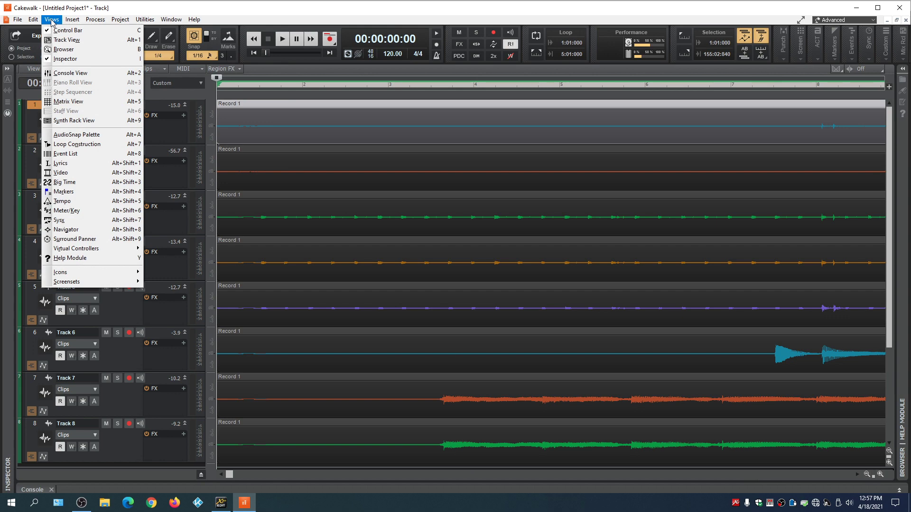
pyautogui.click(58, 75)
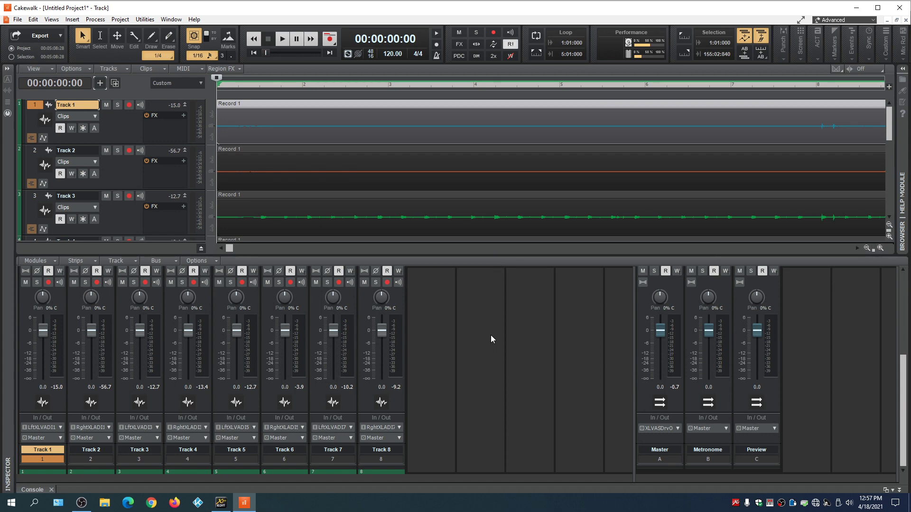
# Collapse and reopen the docked Console view, and maximize it to fill the workspace.
pyautogui.press('d')
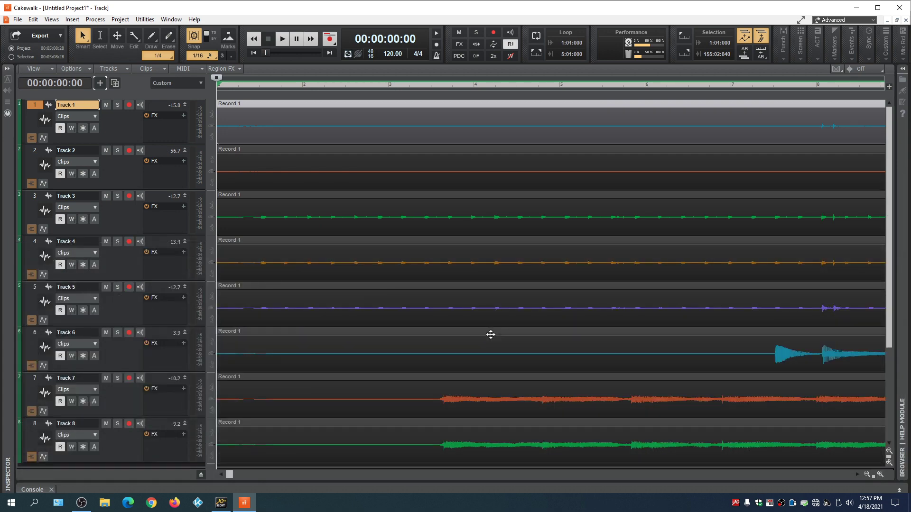
pyautogui.press('d')
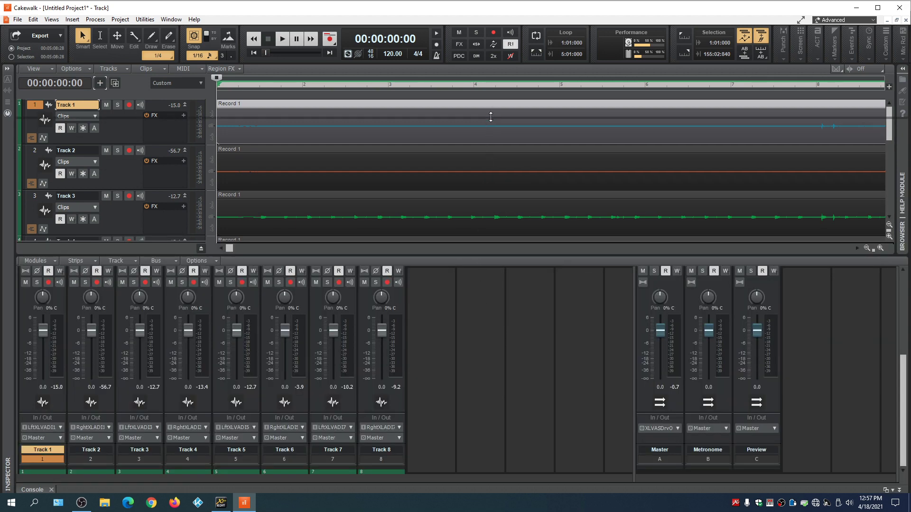
pyautogui.hotkey('ctrl', 'shift', 'd')
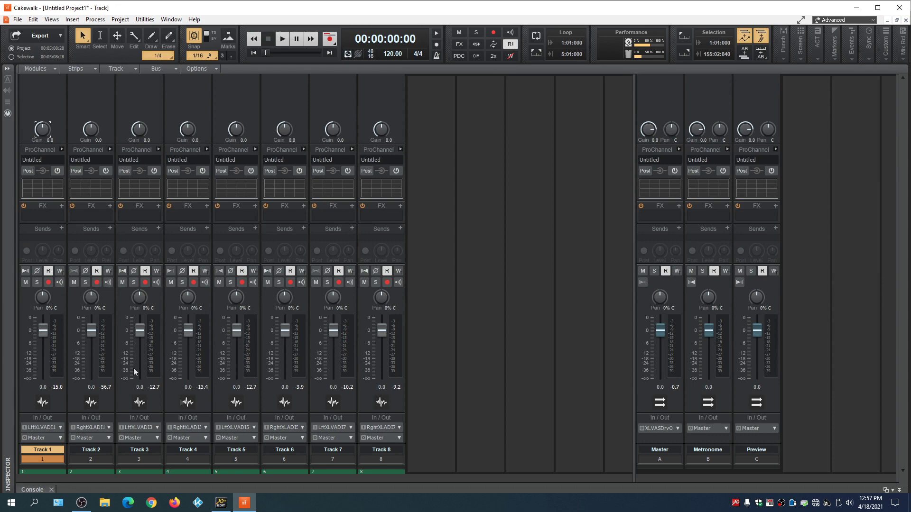
# Play the project from the start and solo Tracks 8 and 7, leaving only Track 7 soloed.
pyautogui.click(283, 42)
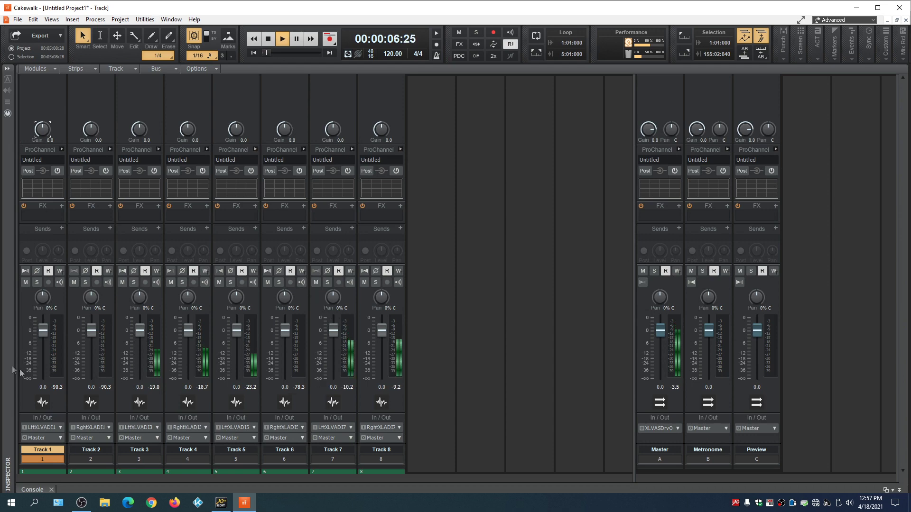
pyautogui.click(376, 282)
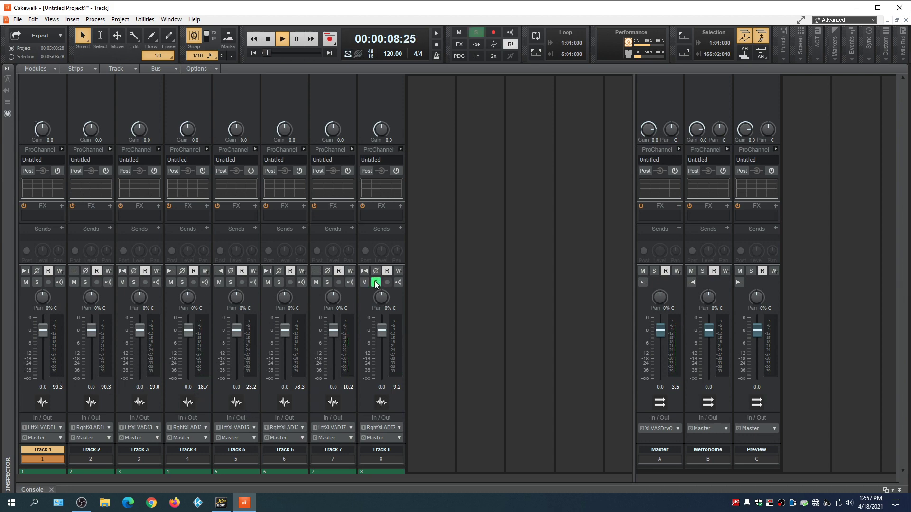
pyautogui.click(328, 283)
pyautogui.click(375, 283)
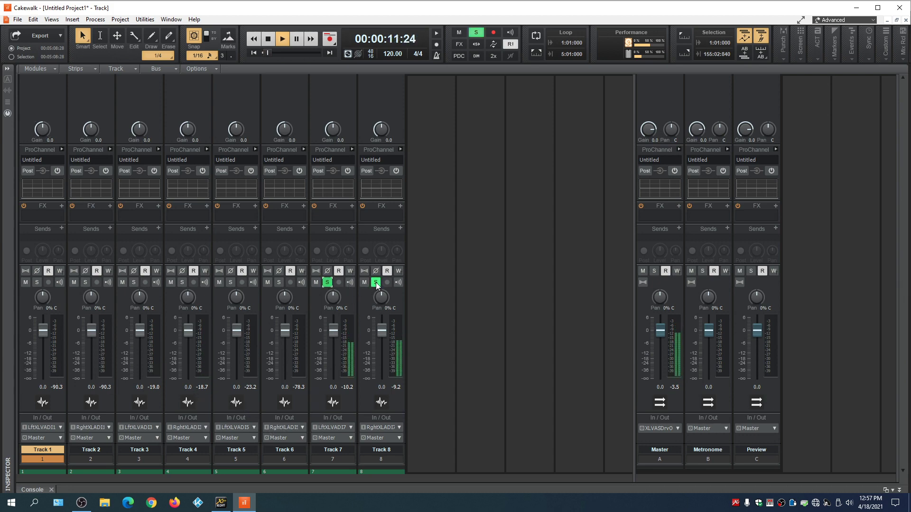
# Add Tracks 5, 4, 3, 1 and 2 to the solo one by one, clear all solos, and briefly audition Track 1 alone.
pyautogui.click(230, 282)
pyautogui.click(182, 283)
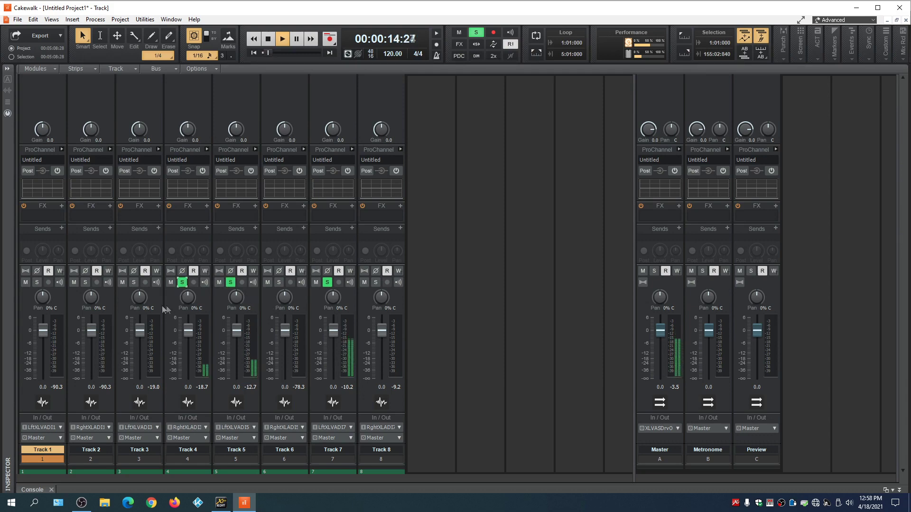
pyautogui.click(134, 282)
pyautogui.click(37, 283)
pyautogui.click(85, 283)
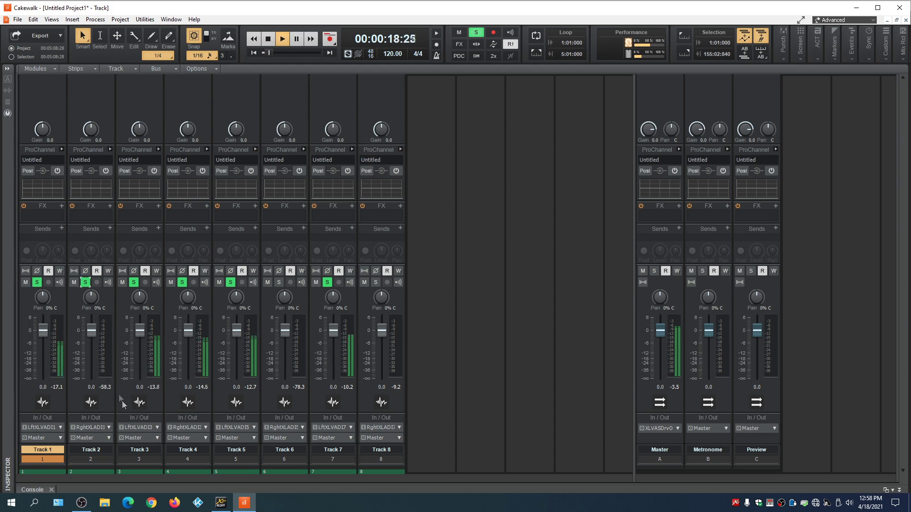
pyautogui.click(476, 34)
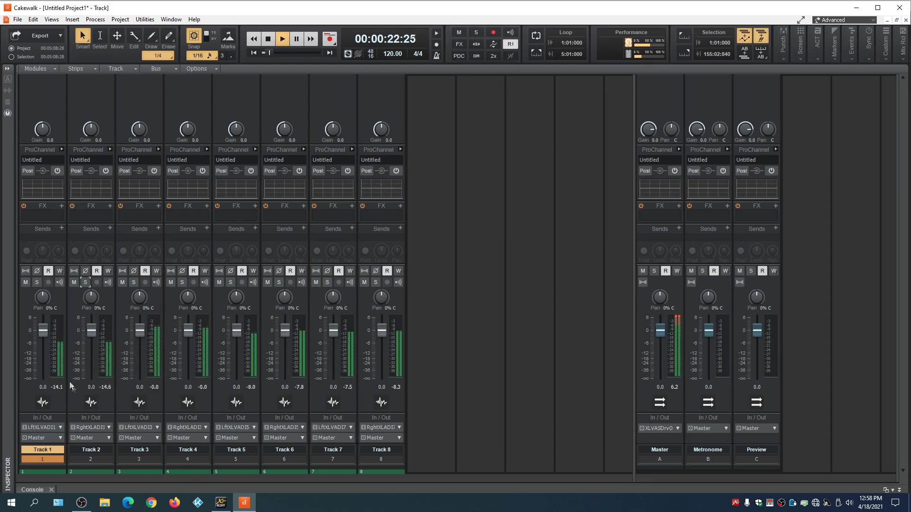
pyautogui.click(37, 283)
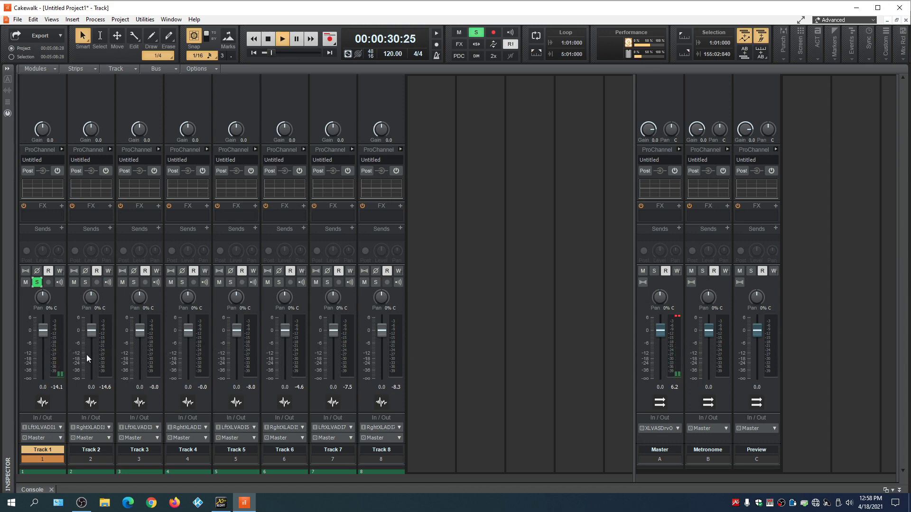
pyautogui.click(36, 283)
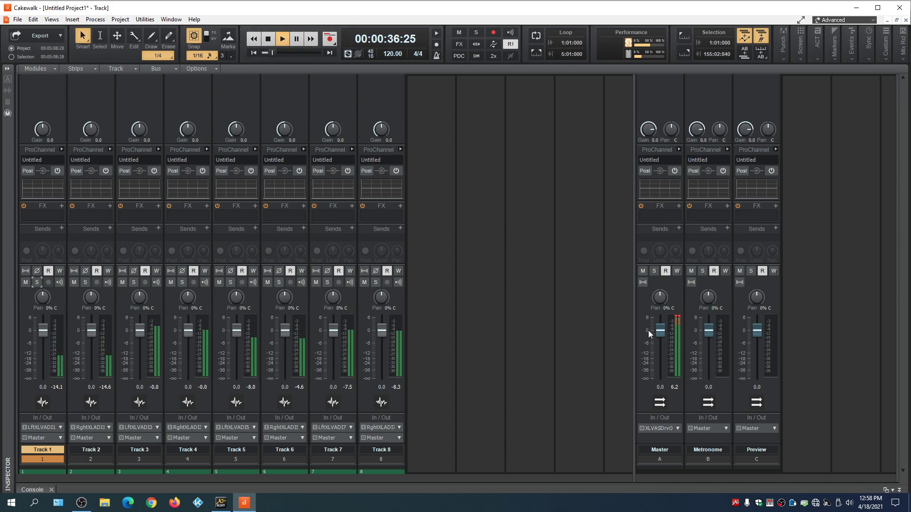
# Lower the Master bus fader to about -9.3 dB, reset its peak clip indicator, and stop playback.
pyautogui.moveTo(660, 330); pyautogui.dragTo(659, 347)
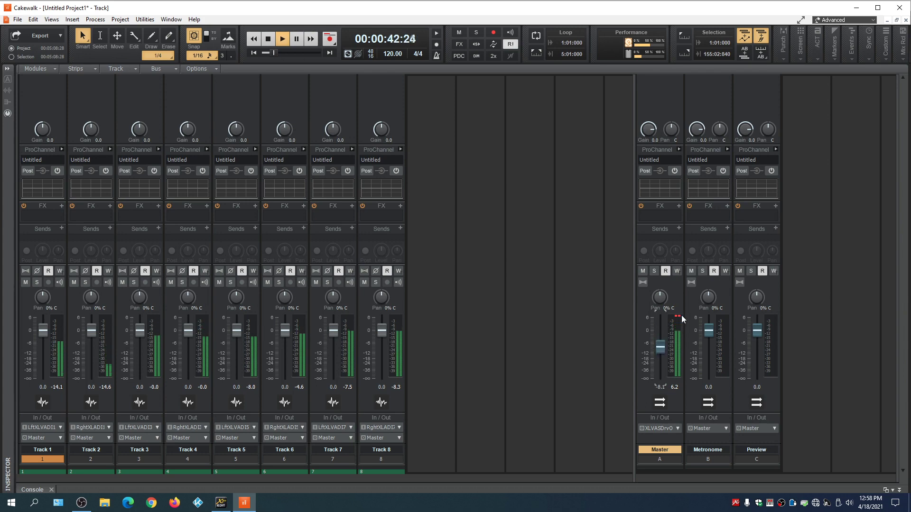
pyautogui.click(679, 318)
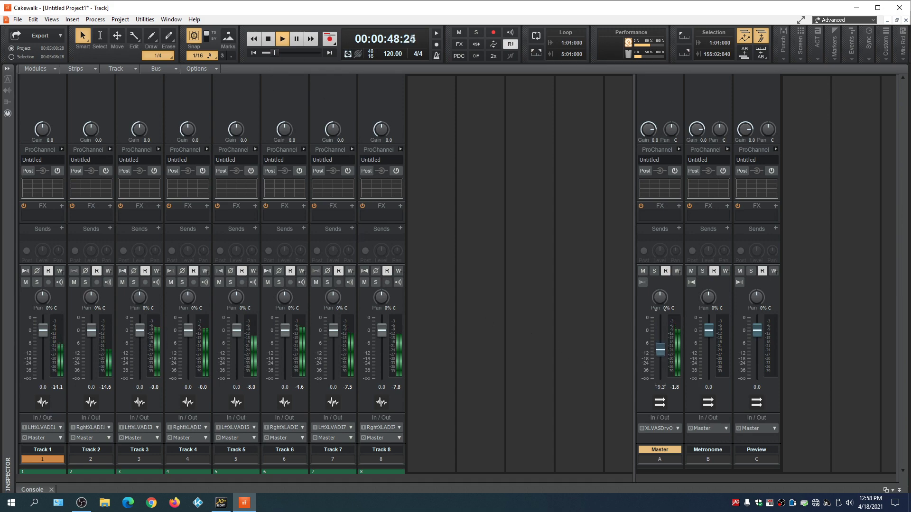
pyautogui.click(269, 38)
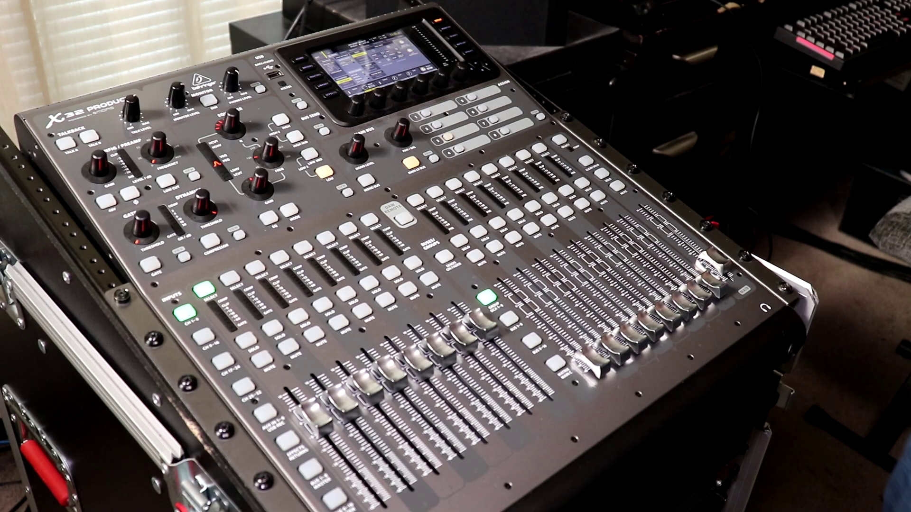